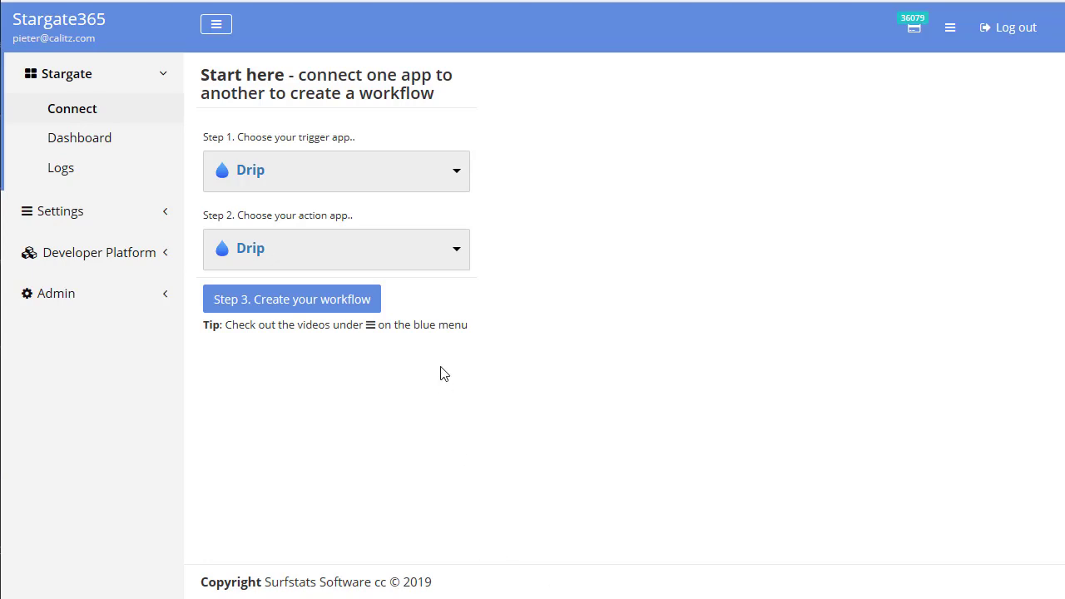
Step: Create a new workflow with GMail as both the trigger app and the action app
{"action": "left_click", "coordinate": [414, 186]}
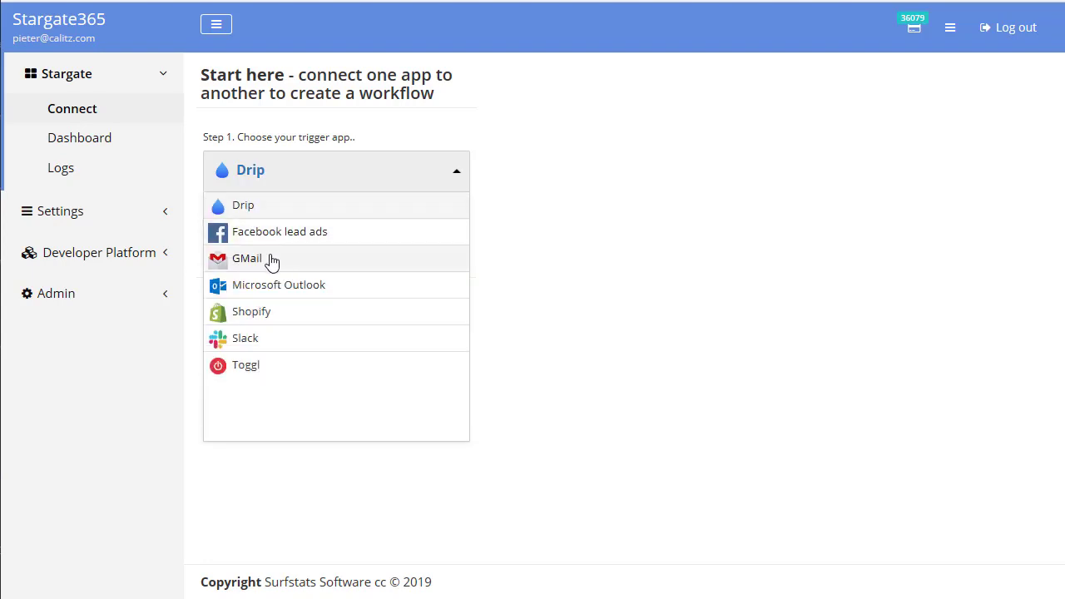
{"action": "left_click", "coordinate": [272, 260]}
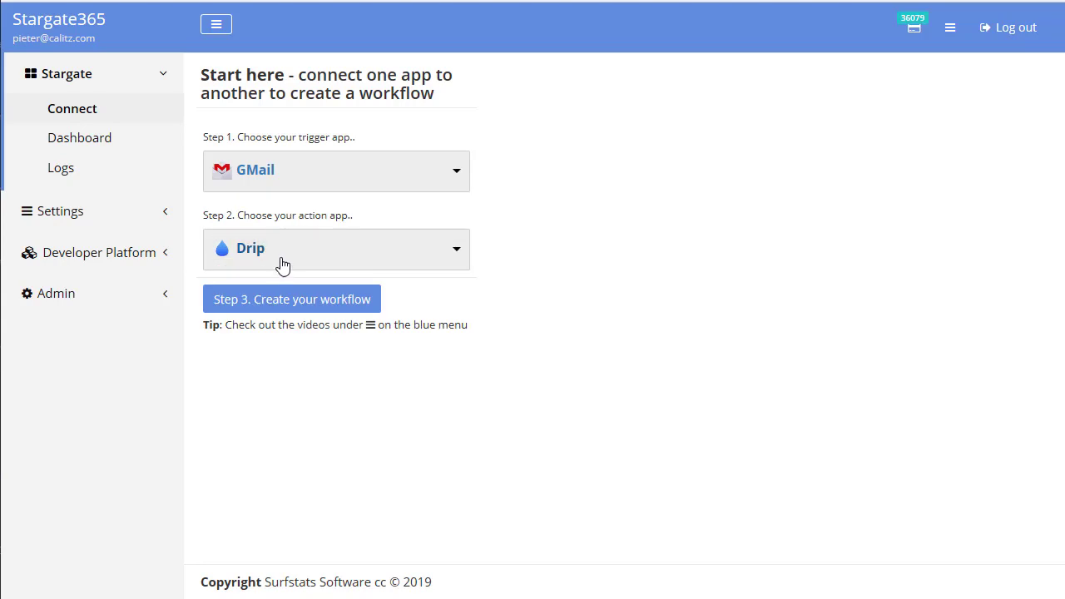
{"action": "left_click", "coordinate": [283, 264]}
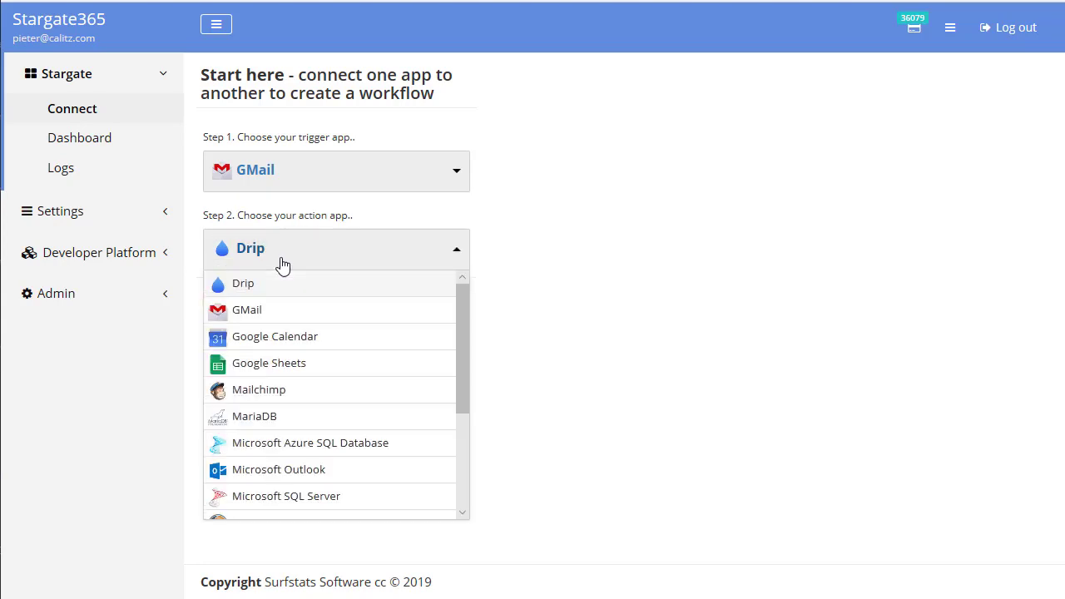
{"action": "left_click", "coordinate": [255, 312]}
{"action": "left_click", "coordinate": [267, 310]}
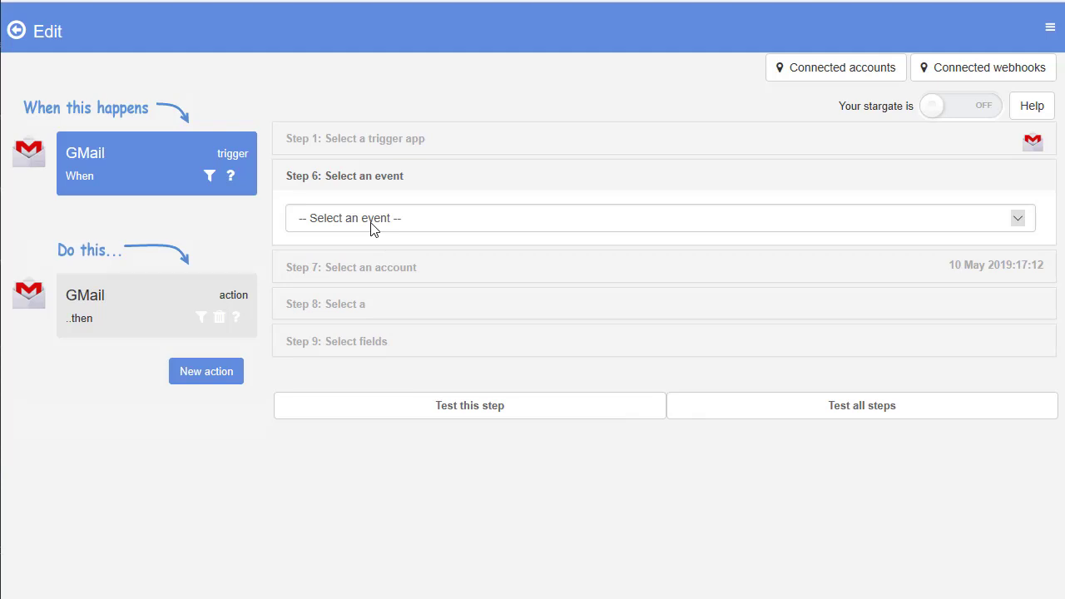
Step: Set the GMail trigger event to New Email and authorize the second listed Google account
{"action": "left_click", "coordinate": [371, 228]}
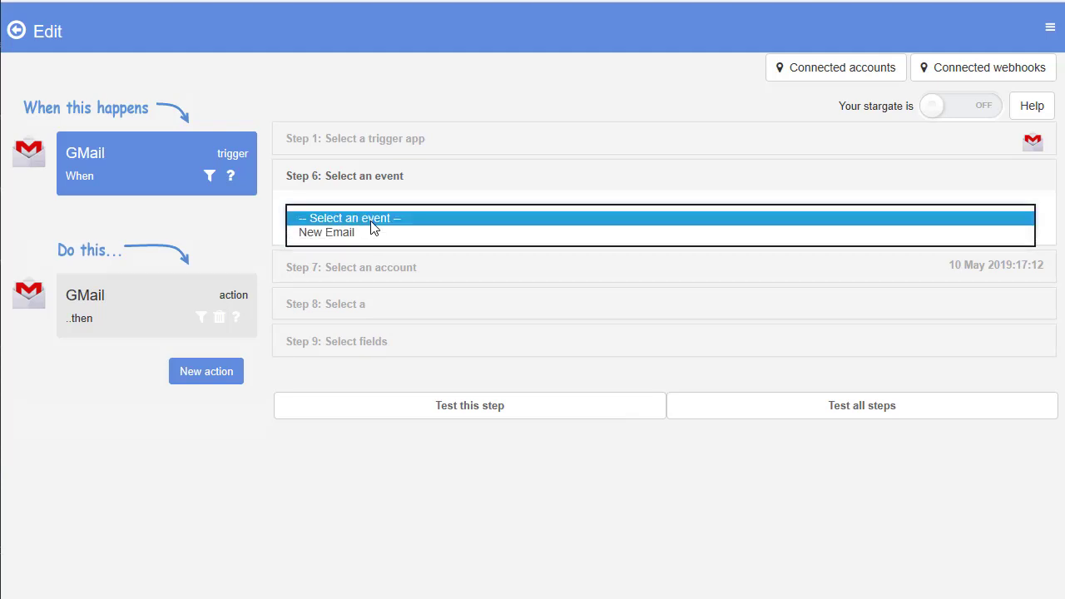
{"action": "left_click", "coordinate": [340, 233]}
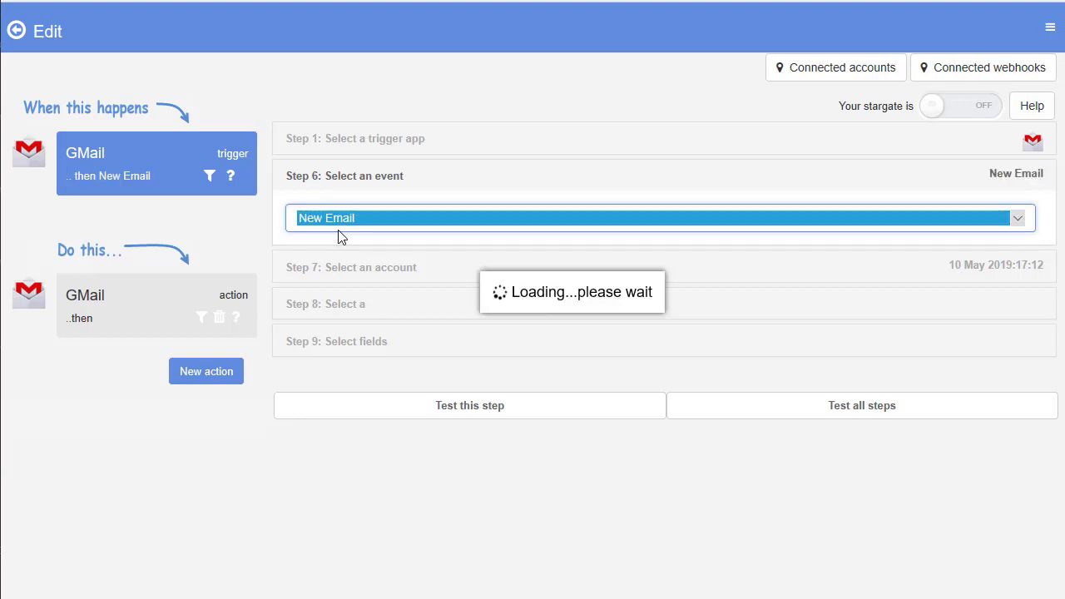
{"action": "left_click", "coordinate": [346, 259]}
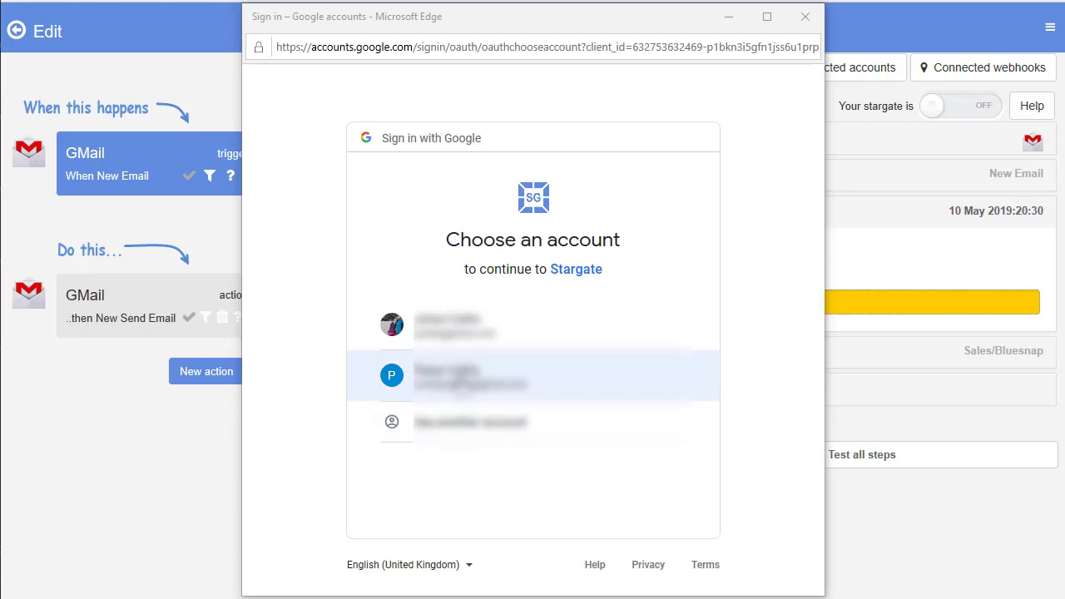
{"action": "left_click", "coordinate": [458, 378]}
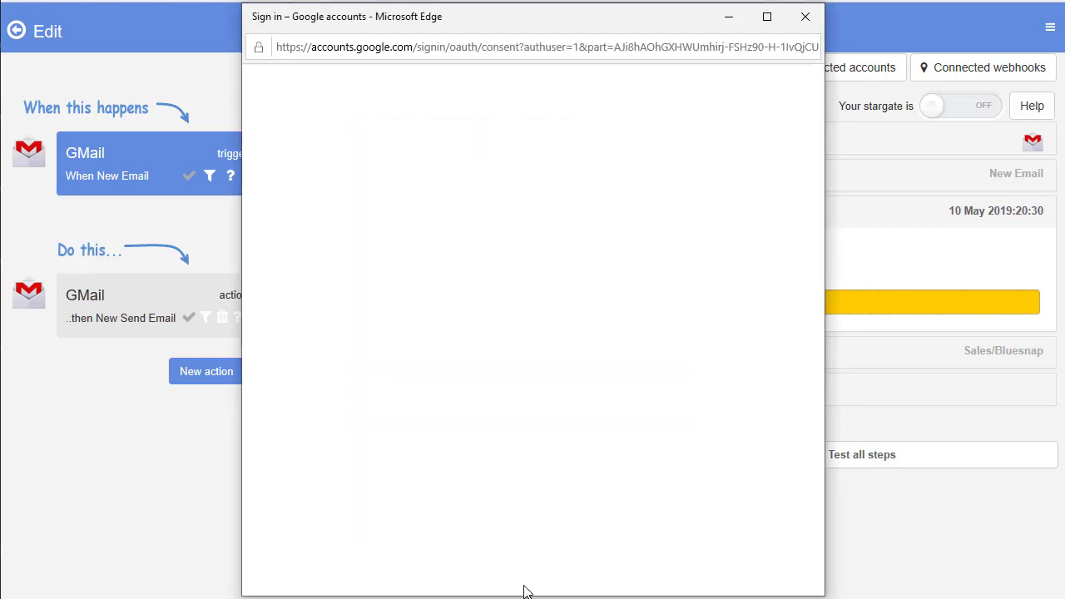
{"action": "left_click_drag", "start_coordinate": [817, 420], "coordinate": [814, 479]}
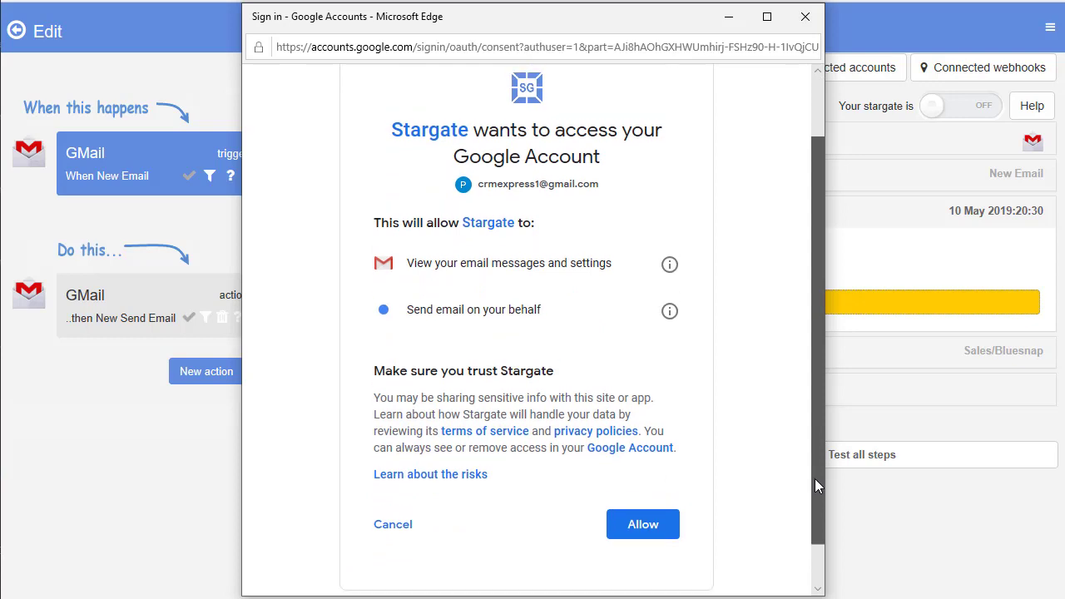
{"action": "left_click", "coordinate": [644, 524]}
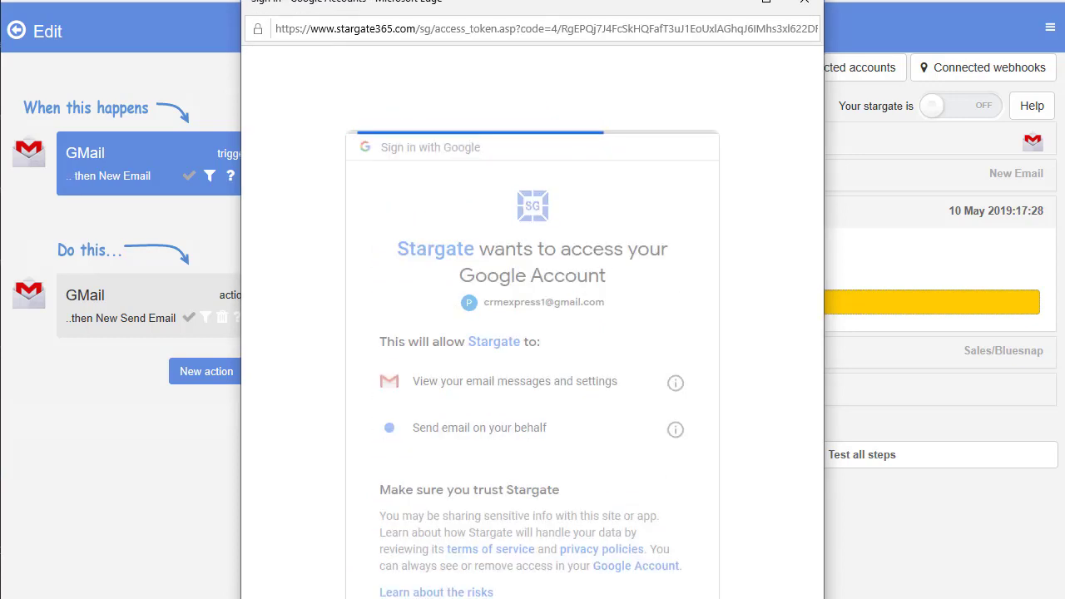
{"action": "left_click", "coordinate": [305, 240]}
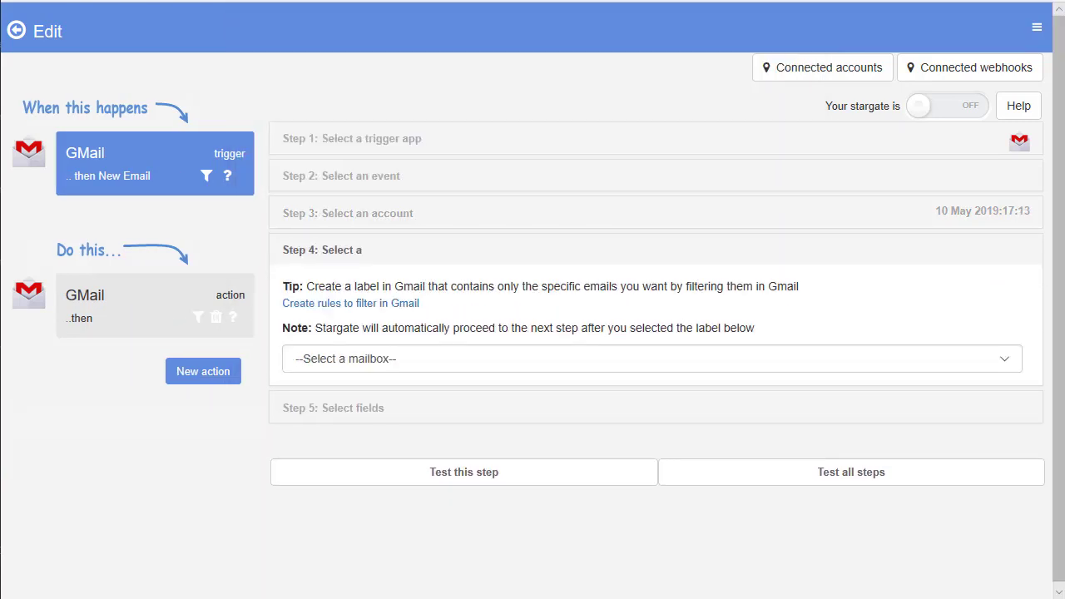
Step: Watch the Sales/Bluesnap mailbox, save the trigger fields, and run the trigger test
{"action": "left_click", "coordinate": [385, 363]}
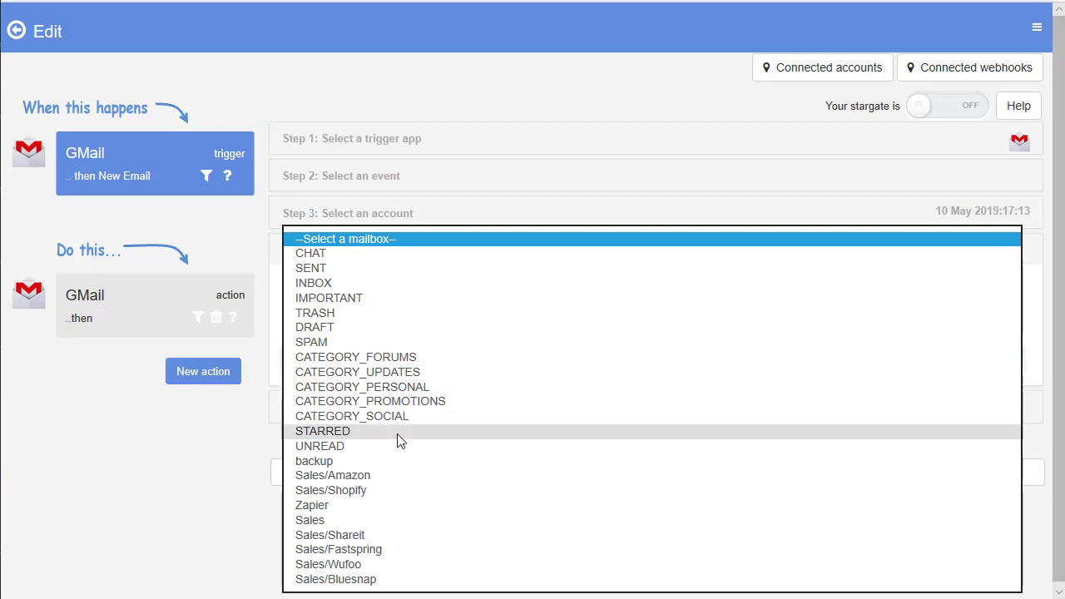
{"action": "left_click", "coordinate": [375, 580]}
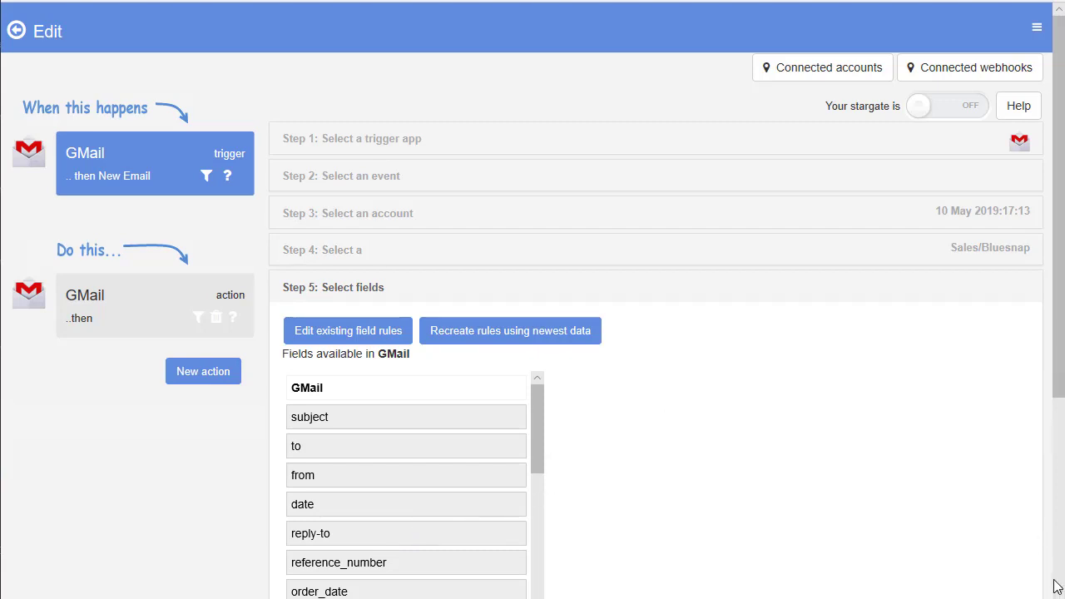
{"action": "scroll", "coordinate": [1061, 577], "scroll_direction": "down", "scroll_amount": 3}
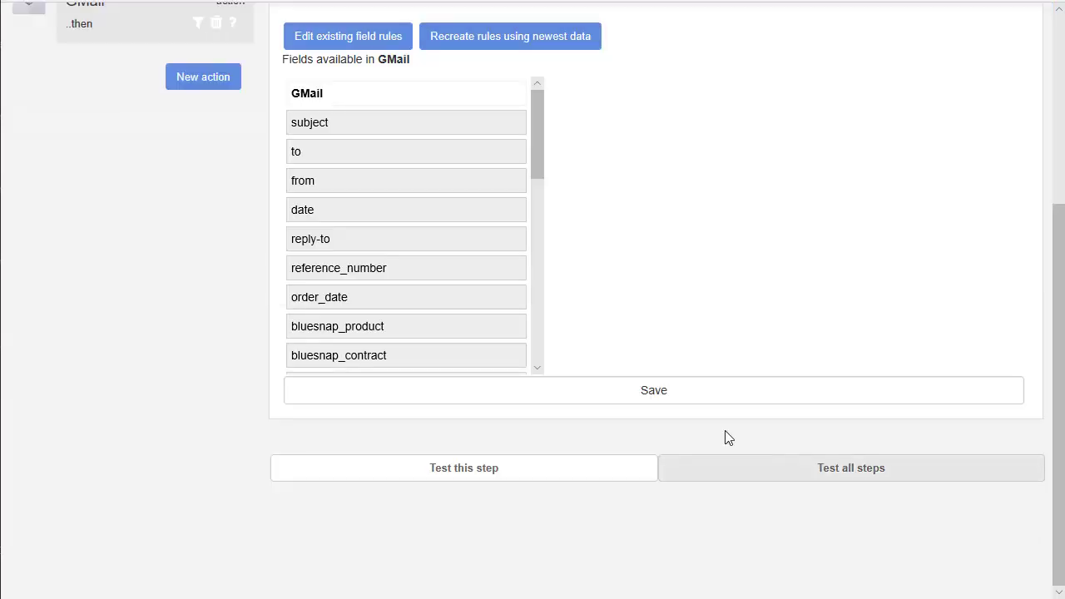
{"action": "left_click", "coordinate": [680, 402]}
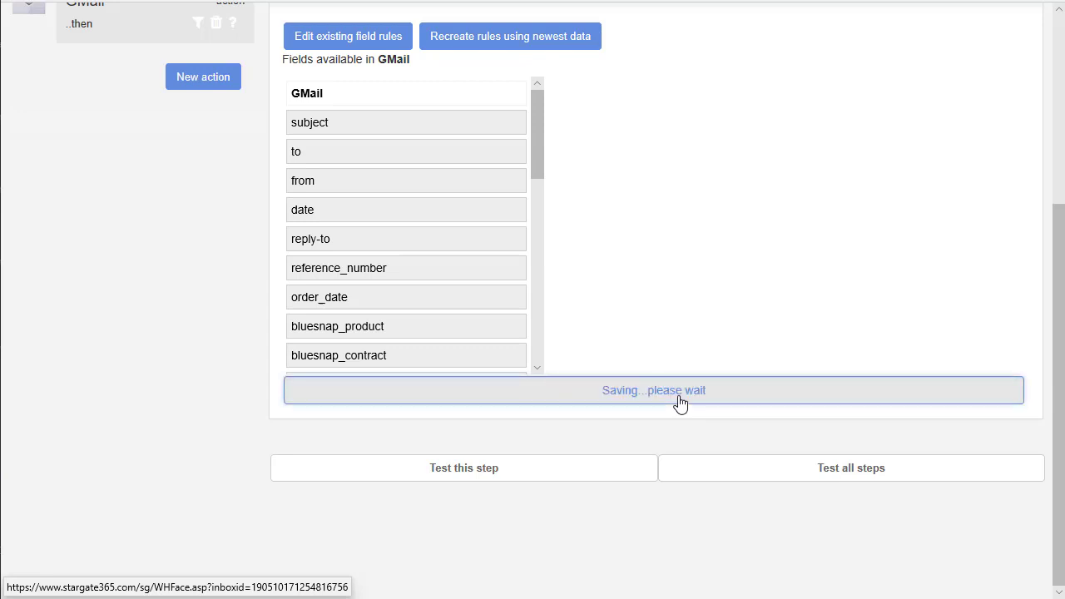
{"action": "left_click", "coordinate": [540, 471]}
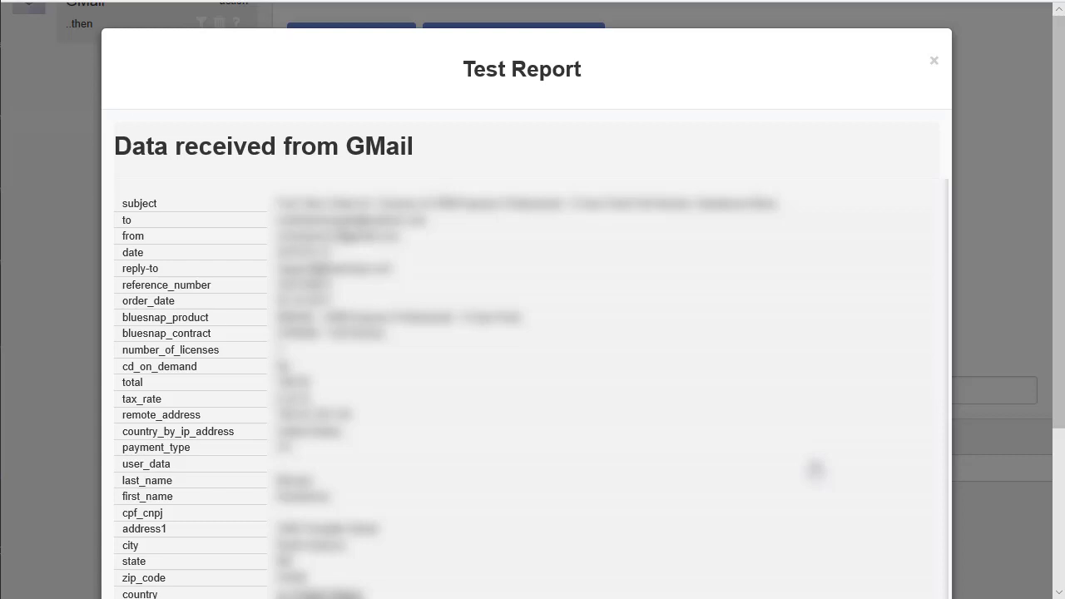
{"action": "scroll", "coordinate": [815, 469], "scroll_direction": "down", "scroll_amount": 3}
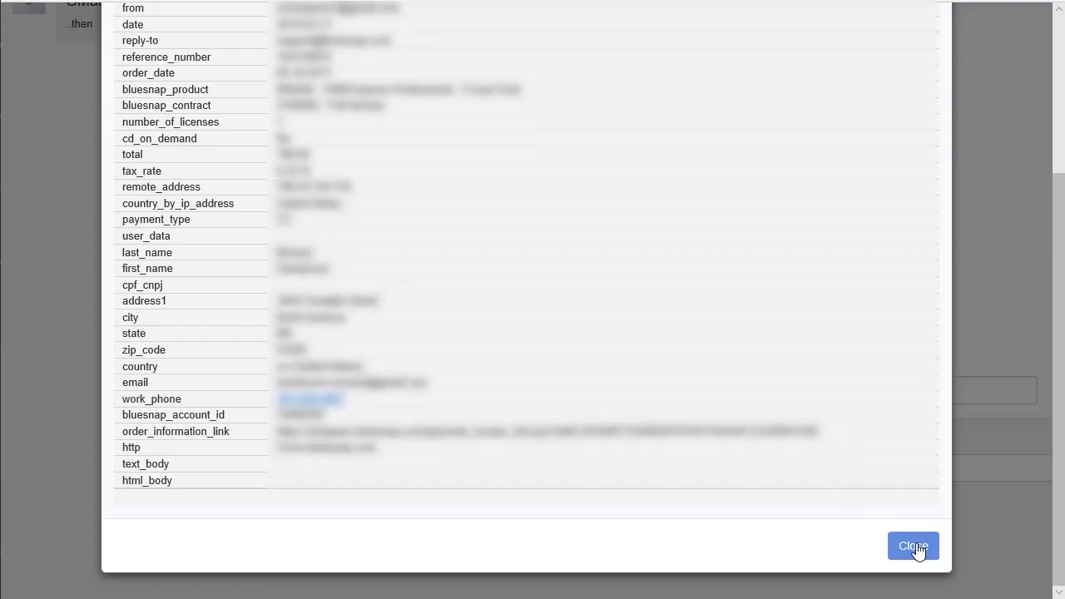
{"action": "left_click", "coordinate": [915, 546]}
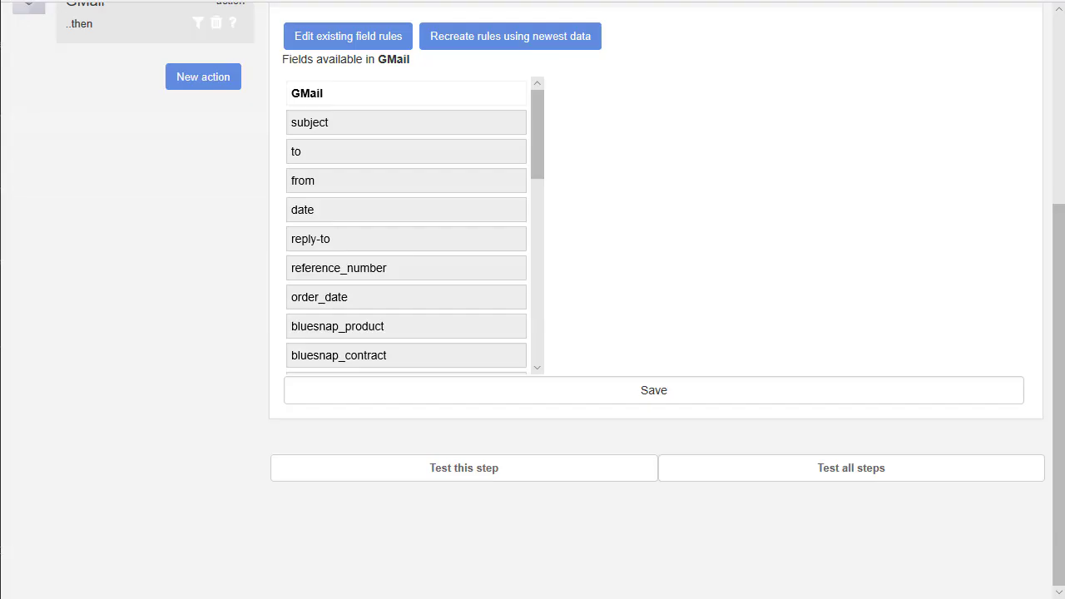
{"action": "left_click_drag", "start_coordinate": [1058, 230], "coordinate": [1059, 194]}
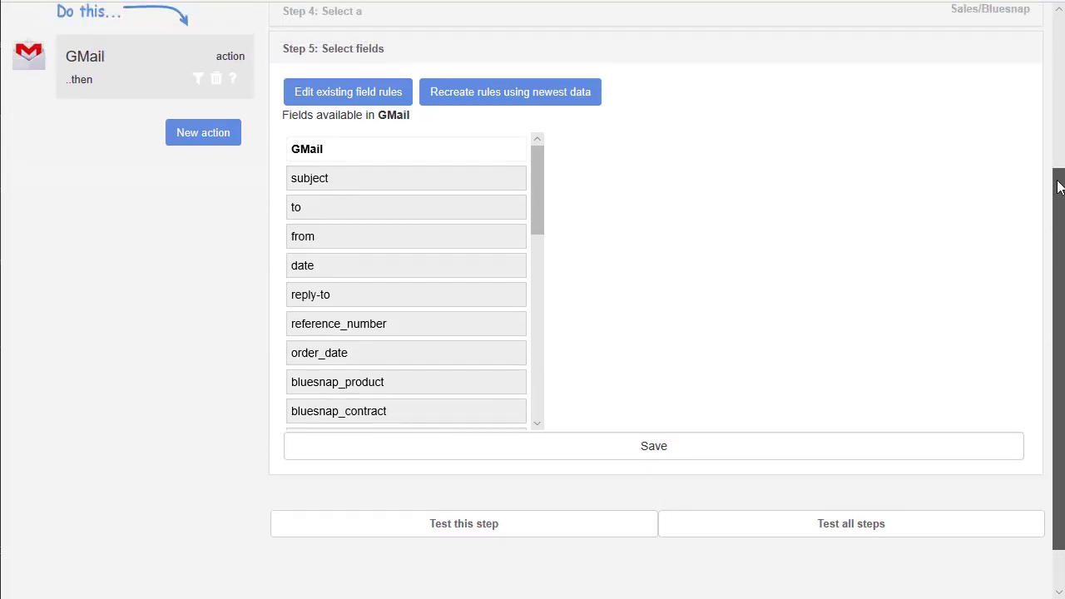
{"action": "scroll", "coordinate": [1059, 193], "scroll_direction": "up", "scroll_amount": 3}
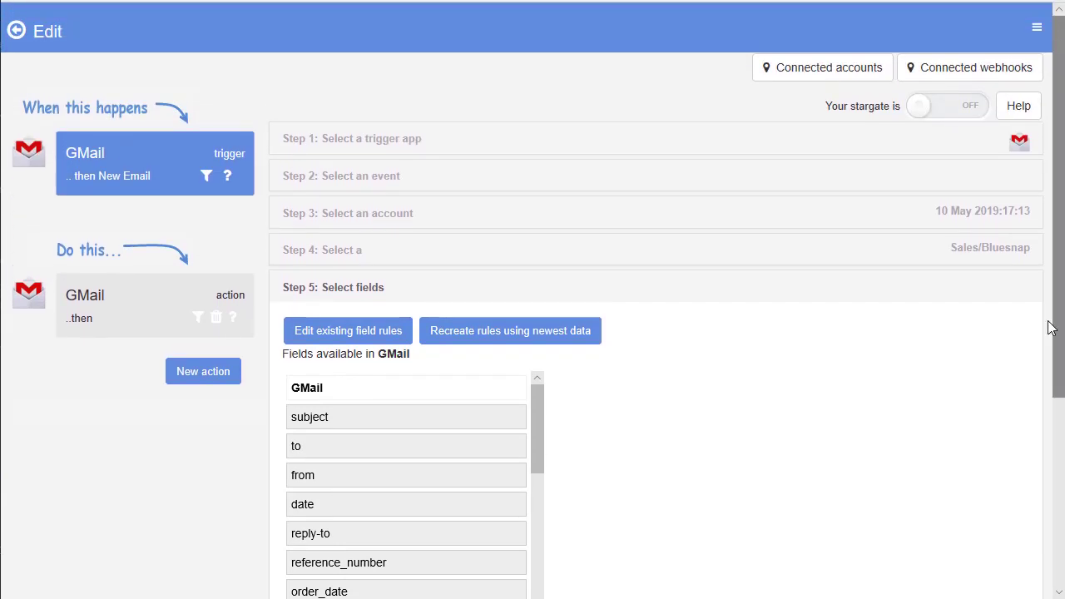
Step: Set the GMail action's event to New Send Email
{"action": "left_click", "coordinate": [146, 323]}
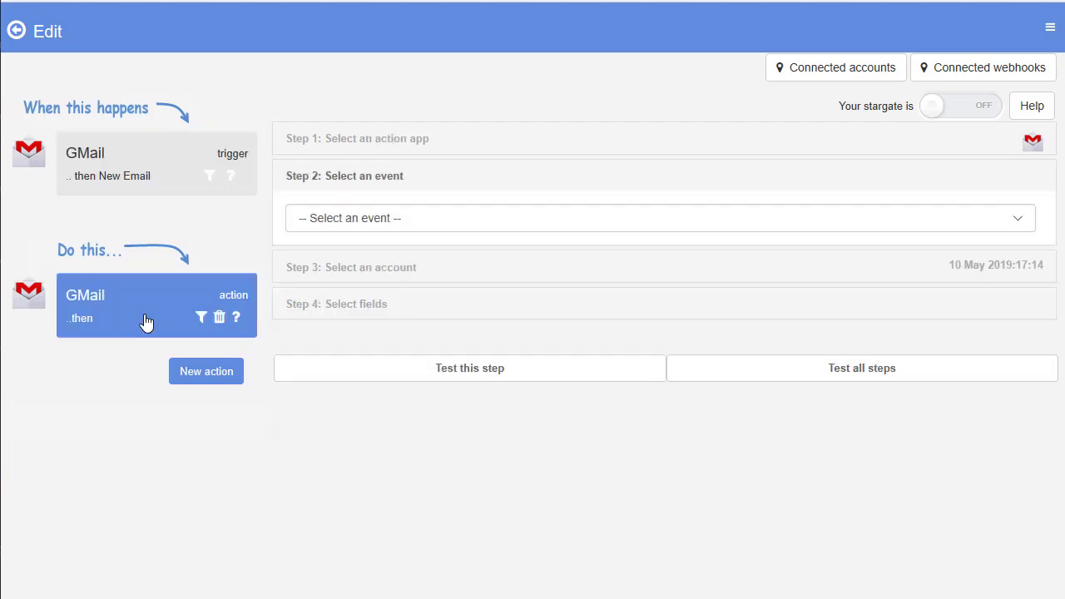
{"action": "left_click", "coordinate": [327, 221]}
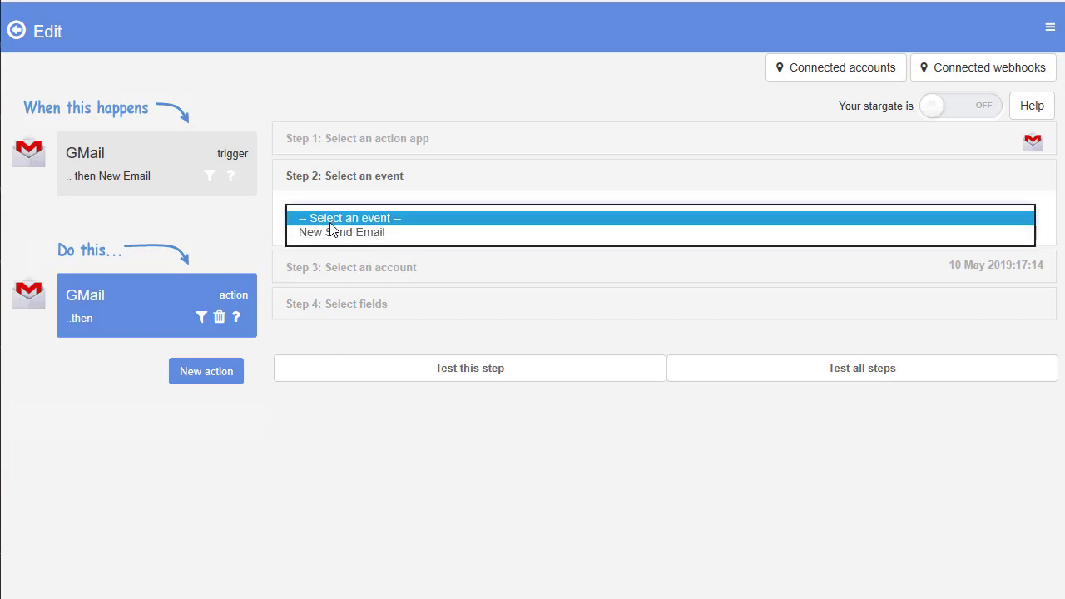
{"action": "left_click", "coordinate": [338, 231]}
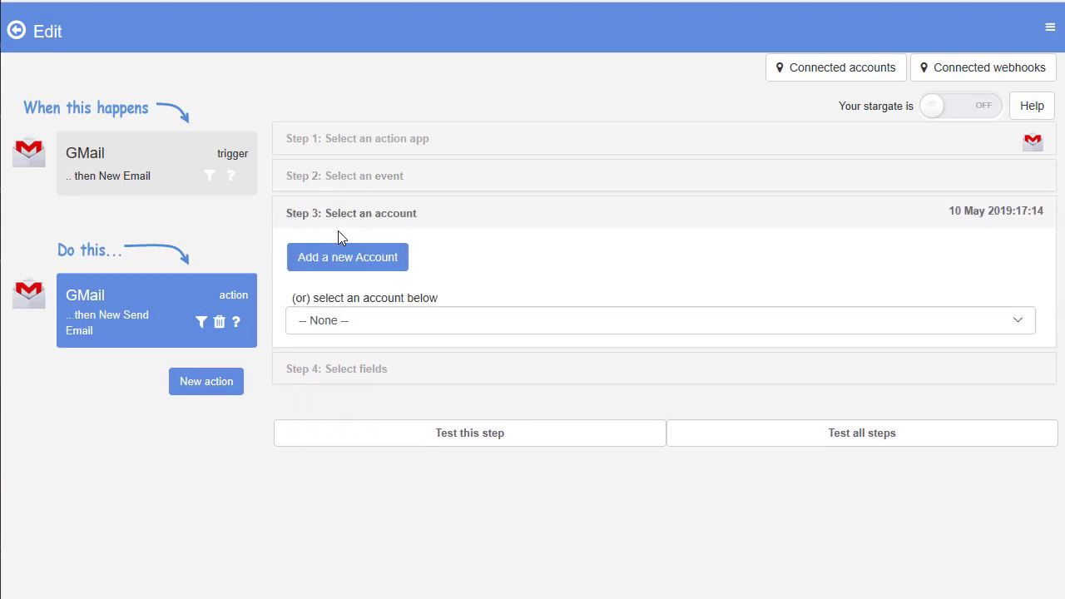
Step: Connect and authorize the second listed Google account for the email action
{"action": "left_click", "coordinate": [346, 267]}
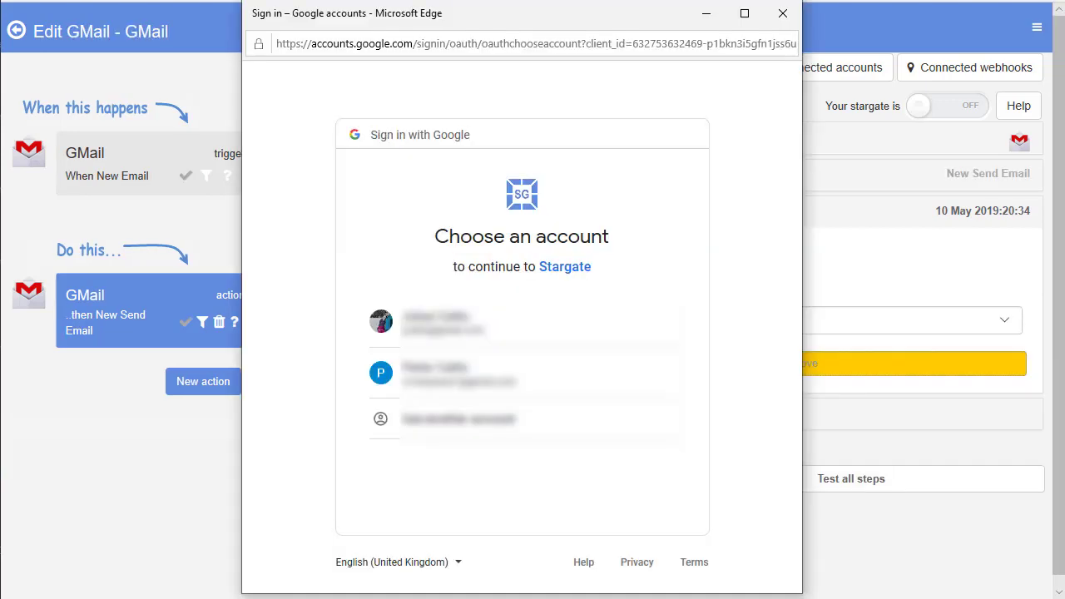
{"action": "left_click", "coordinate": [447, 371]}
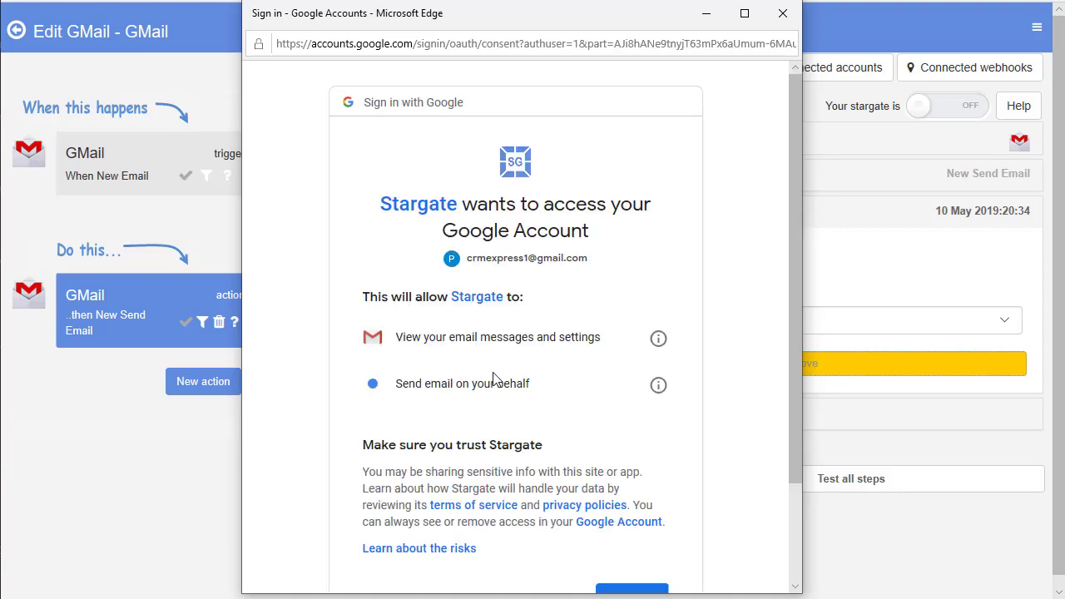
{"action": "left_click_drag", "start_coordinate": [795, 450], "coordinate": [787, 518]}
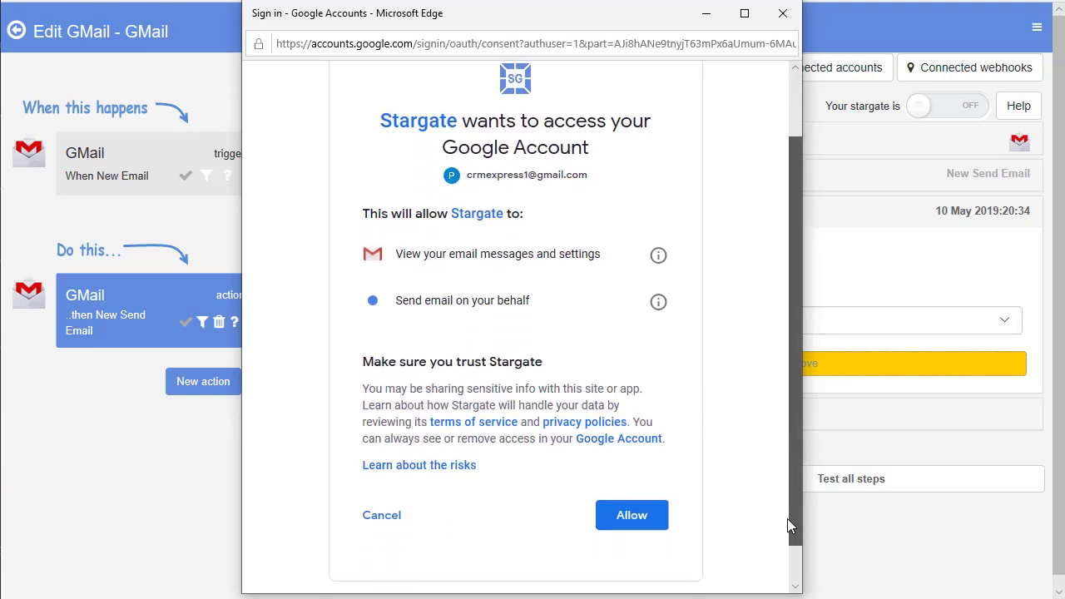
{"action": "left_click", "coordinate": [628, 509]}
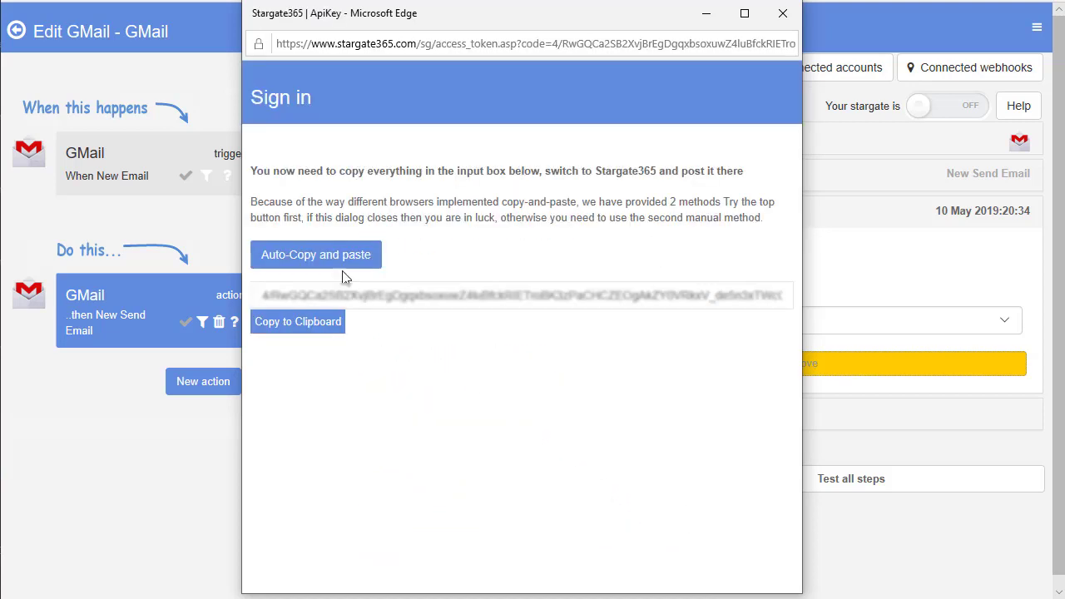
{"action": "left_click", "coordinate": [316, 256]}
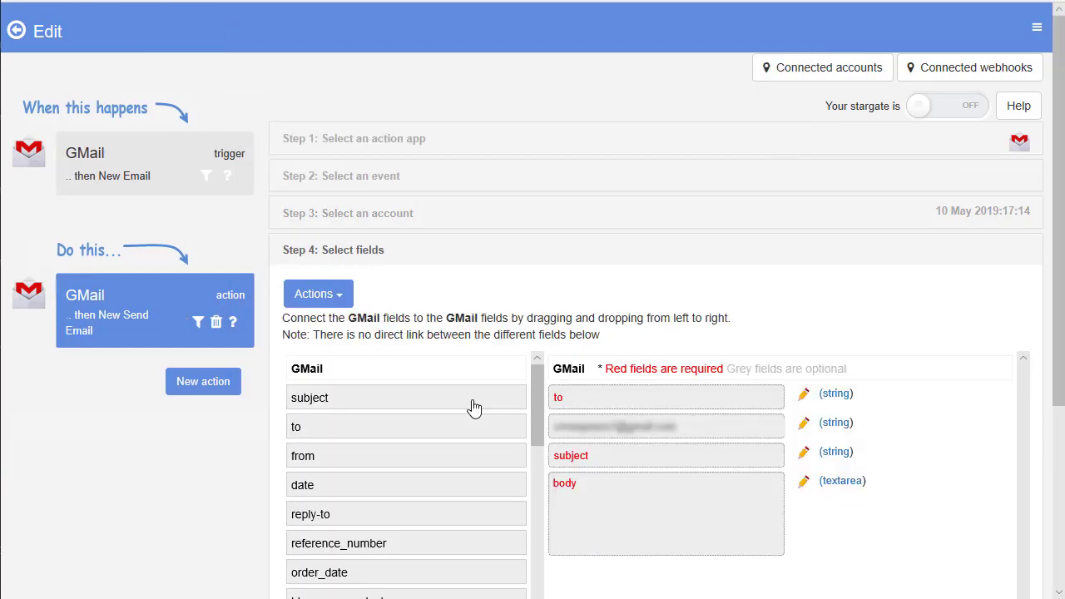
Step: Enter the recipient's e-mail address in 'to' and map the trigger's subject into the subject field
{"action": "left_click", "coordinate": [594, 398]}
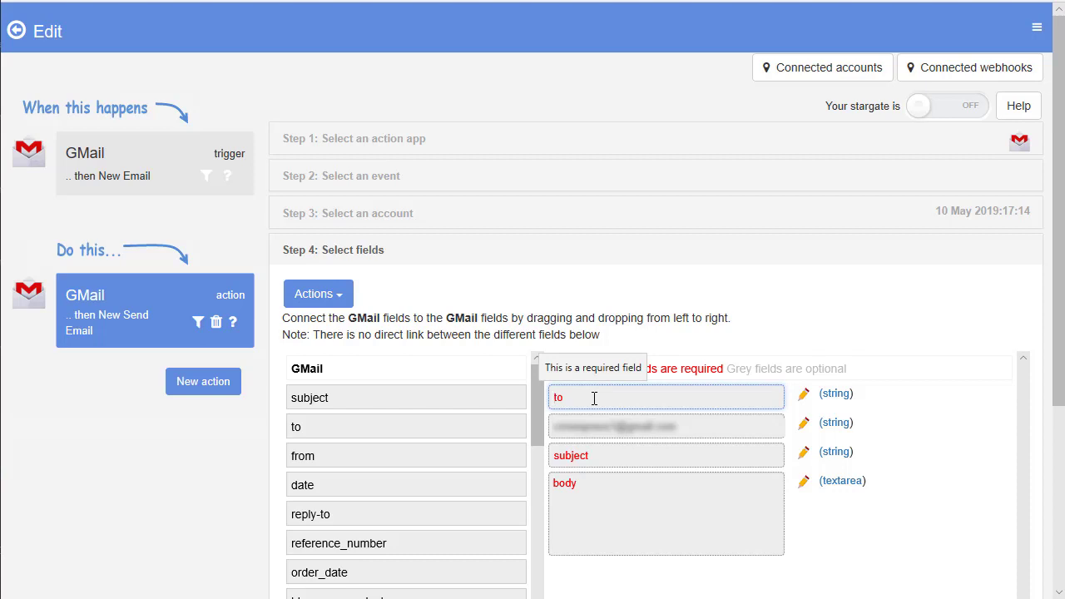
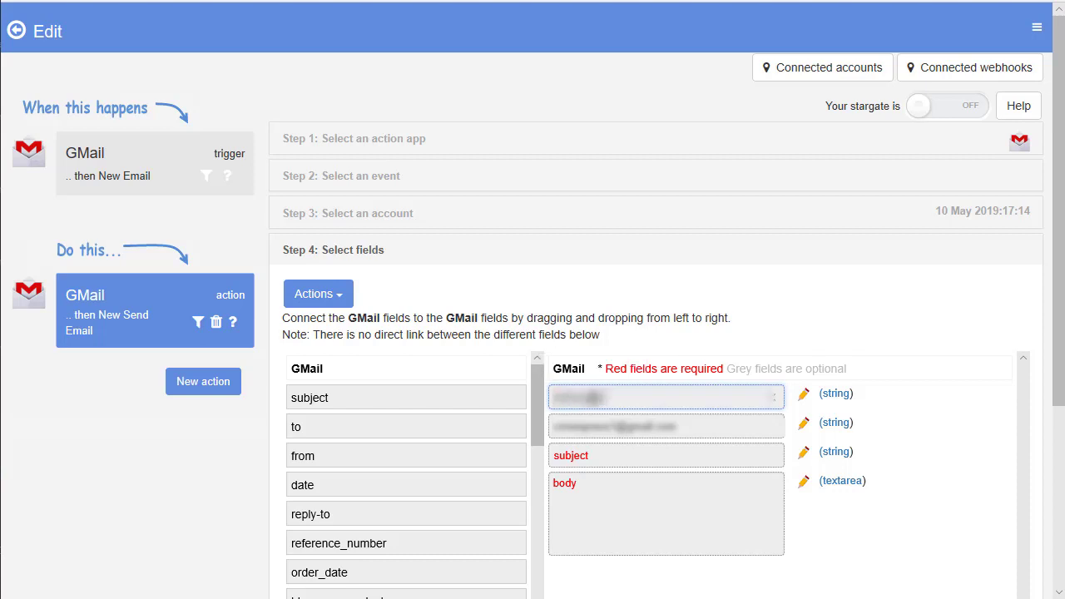
{"action": "left_click", "coordinate": [623, 451]}
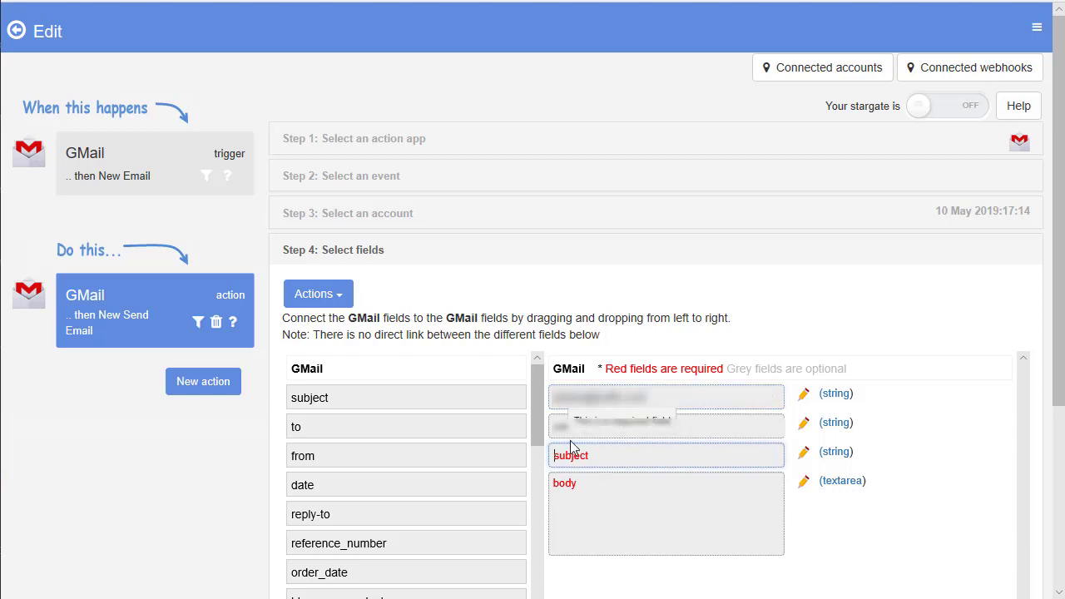
{"action": "left_click_drag", "start_coordinate": [469, 404], "coordinate": [765, 461]}
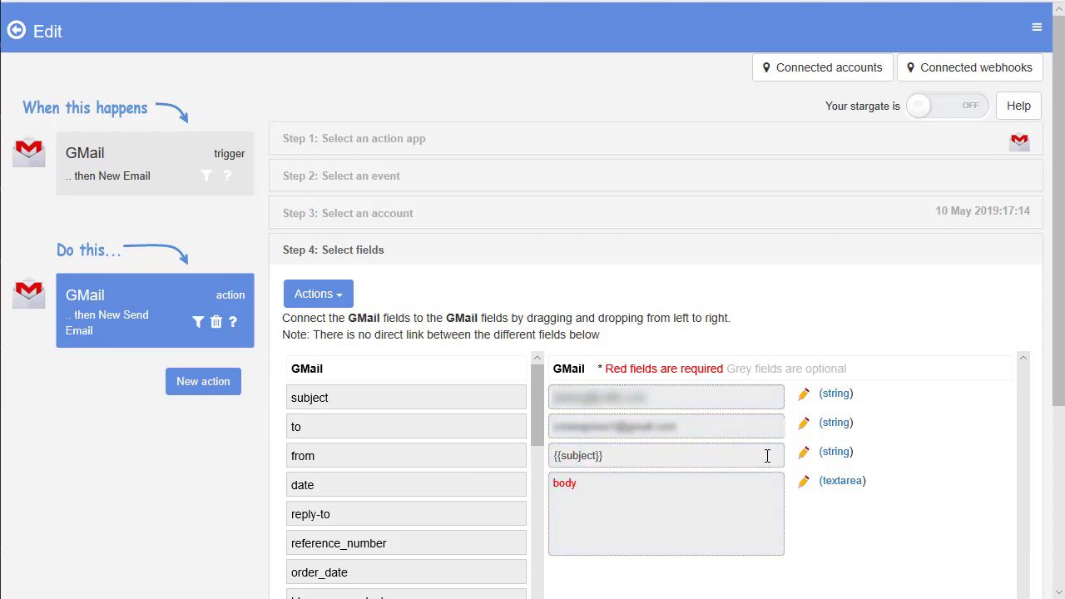
{"action": "left_click", "coordinate": [661, 499]}
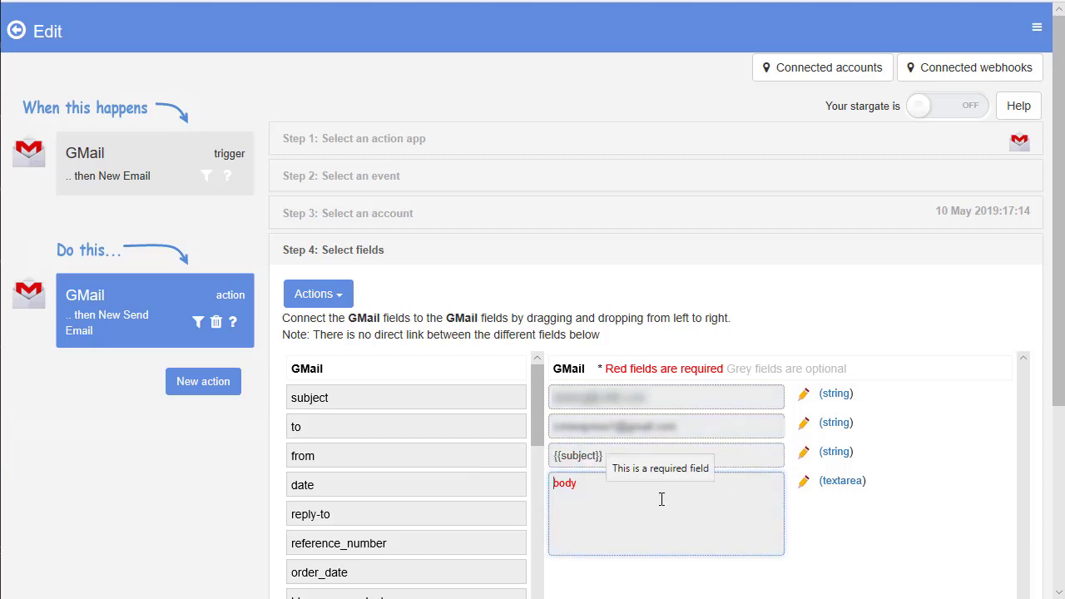
Step: Write 'New order from Bluesnap' and a Name: line filled with first_name and last_name
{"action": "type", "text": "New"}
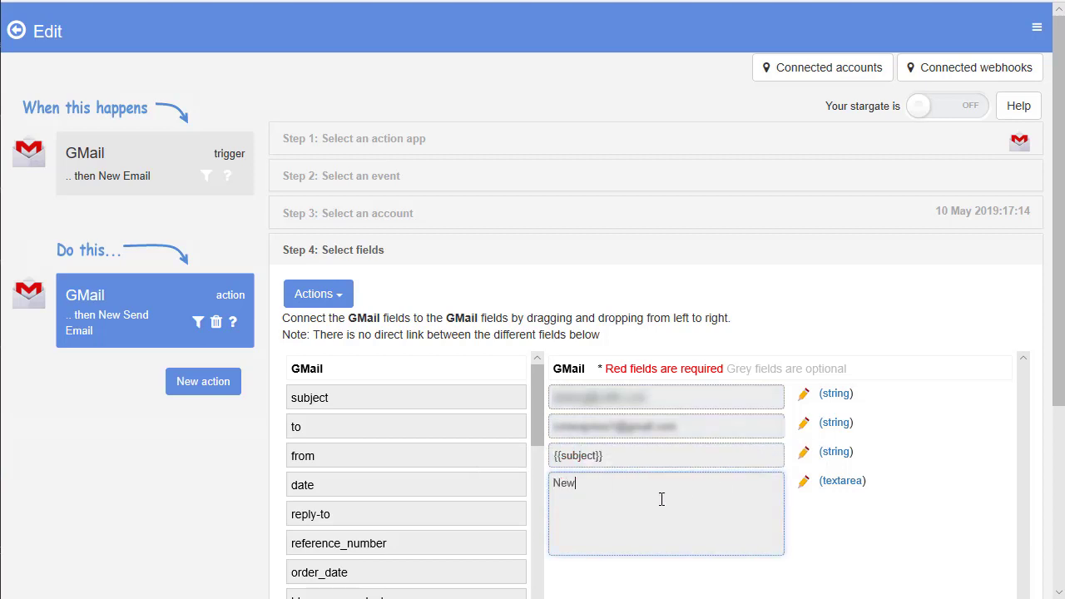
{"action": "type", "text": " order from Bluesnap"}
{"action": "key", "text": "Return"}
{"action": "type", "text": "Name\""}
{"action": "key", "text": "BackSpace"}
{"action": "type", "text": ":"}
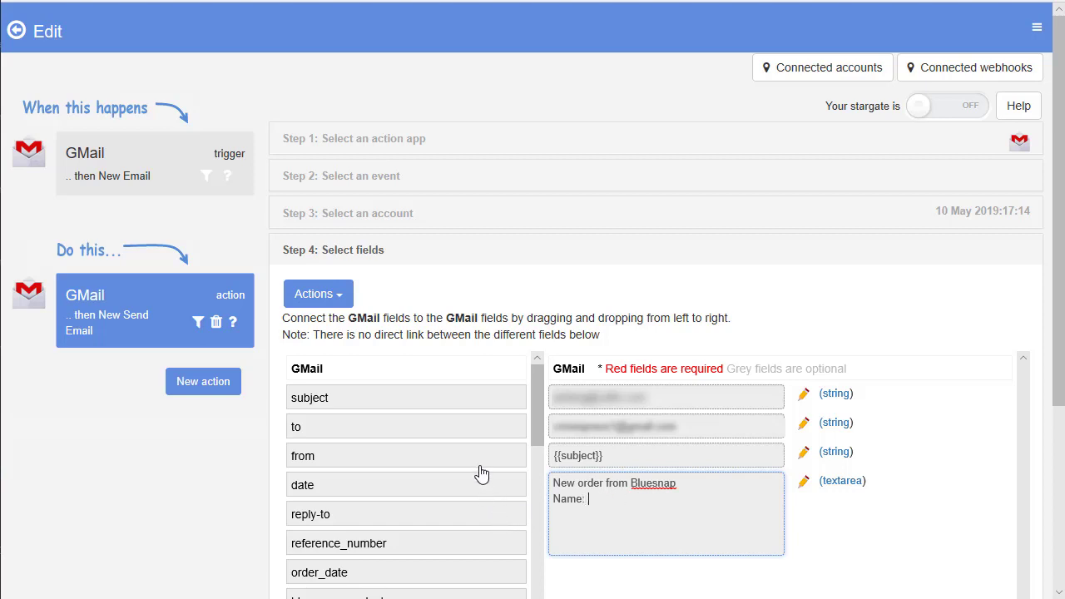
{"action": "left_click_drag", "start_coordinate": [529, 432], "coordinate": [535, 538]}
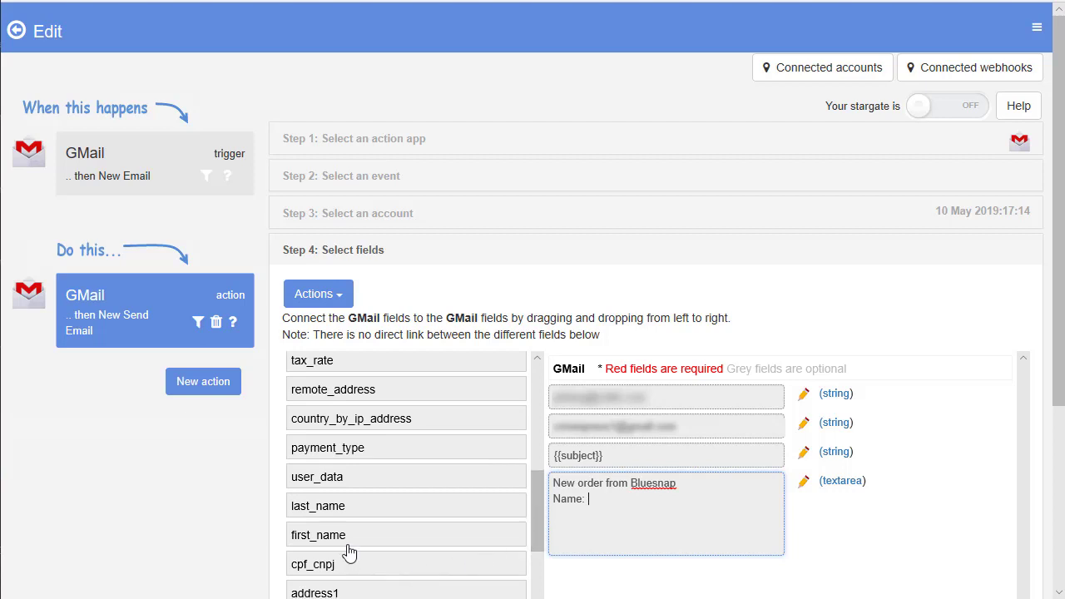
{"action": "left_click_drag", "start_coordinate": [351, 539], "coordinate": [670, 508]}
{"action": "left_click_drag", "start_coordinate": [366, 539], "coordinate": [793, 506]}
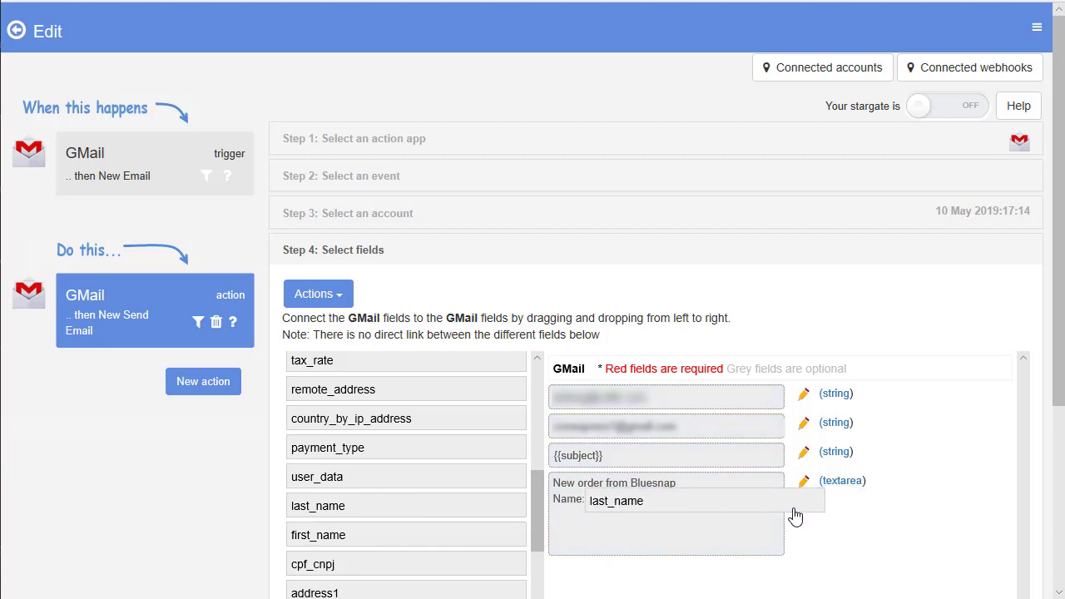
{"action": "left_click_drag", "start_coordinate": [421, 513], "coordinate": [772, 505]}
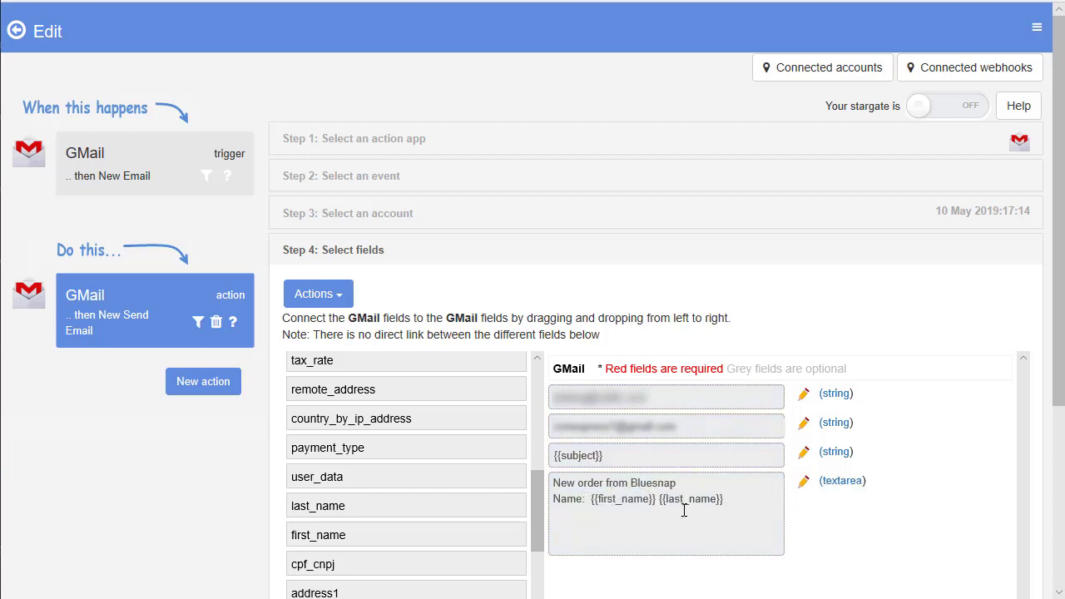
Step: Add a City: line mapped to the incoming city field
{"action": "scroll", "coordinate": [462, 526], "scroll_direction": "down", "scroll_amount": 3}
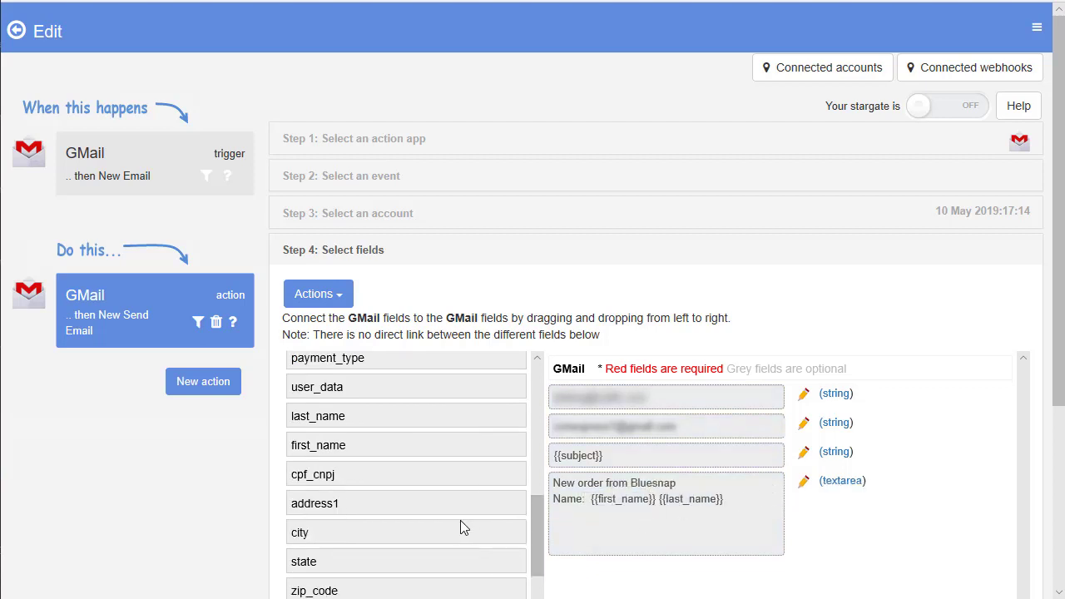
{"action": "scroll", "coordinate": [462, 526], "scroll_direction": "down", "scroll_amount": 3}
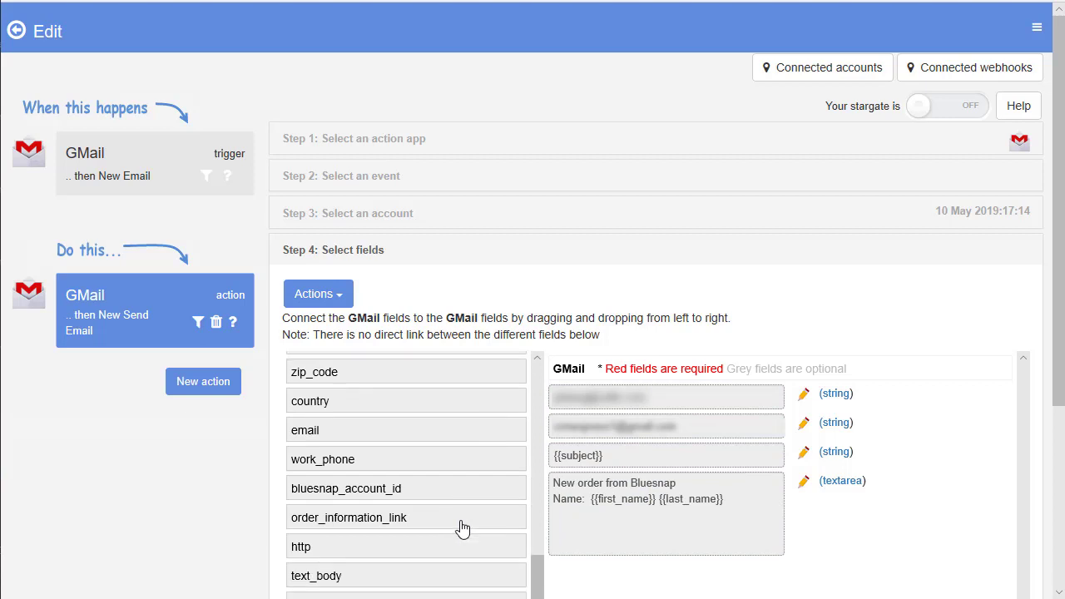
{"action": "scroll", "coordinate": [463, 529], "scroll_direction": "up", "scroll_amount": 3}
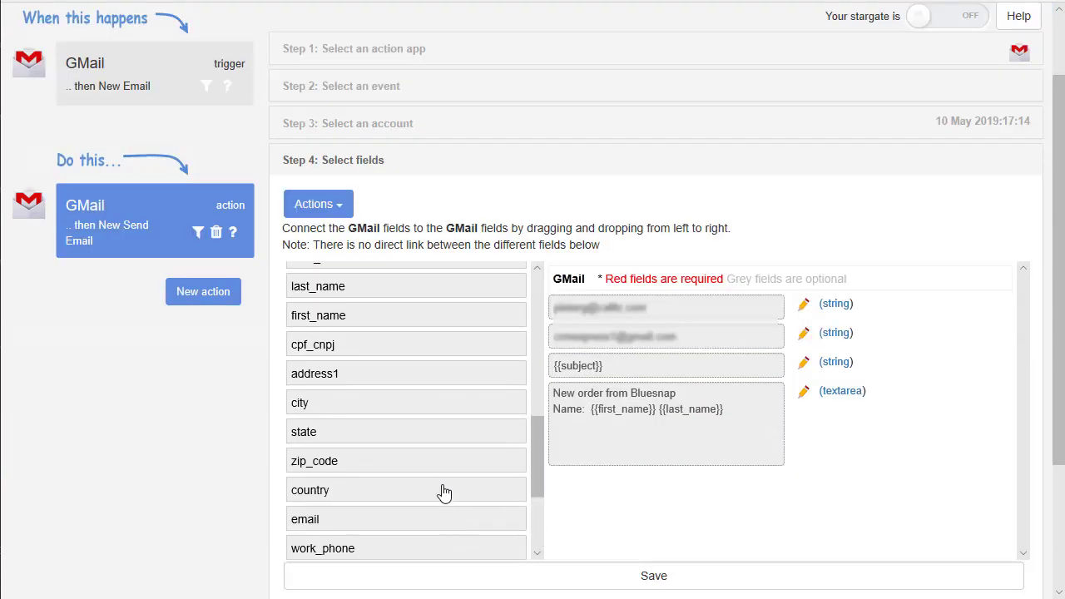
{"action": "left_click", "coordinate": [557, 411]}
{"action": "left_click", "coordinate": [742, 408]}
{"action": "key", "text": "Return"}
{"action": "type", "text": "Ci"}
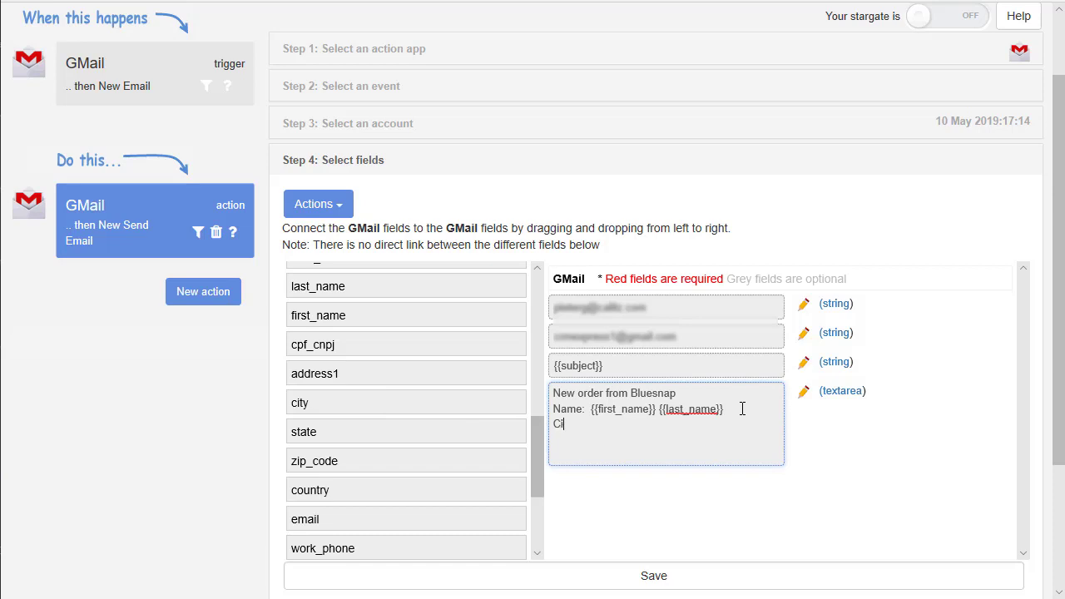
{"action": "type", "text": "ty:"}
{"action": "left_click_drag", "start_coordinate": [341, 406], "coordinate": [637, 434]}
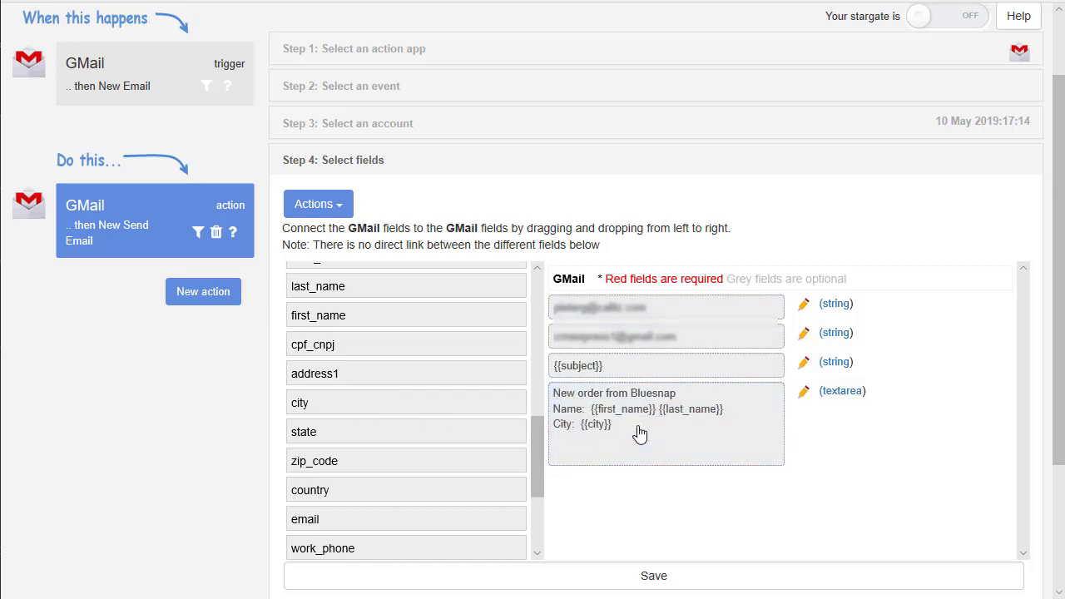
Step: Add State: and Email lines mapped to the incoming state and email fields
{"action": "left_click", "coordinate": [592, 447]}
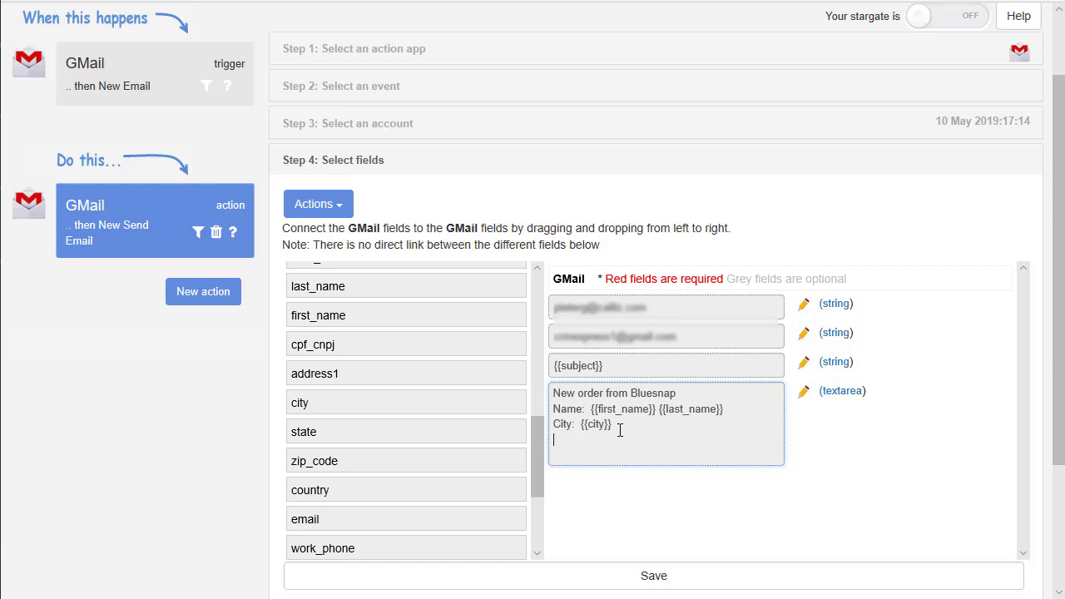
{"action": "key", "text": "Return"}
{"action": "type", "text": "State:"}
{"action": "left_click_drag", "start_coordinate": [369, 431], "coordinate": [689, 437]}
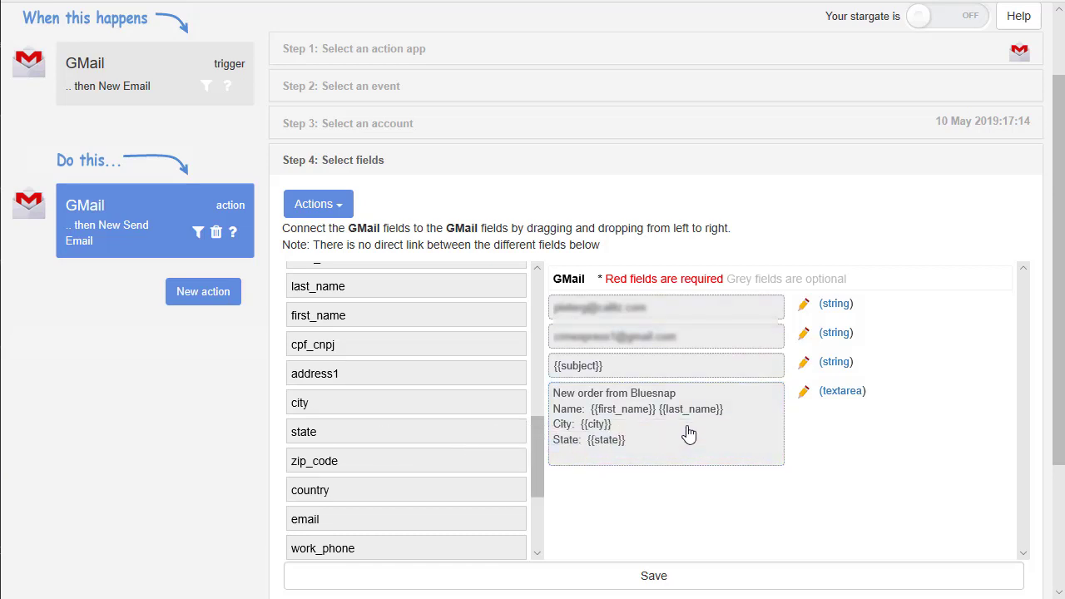
{"action": "left_click", "coordinate": [584, 456]}
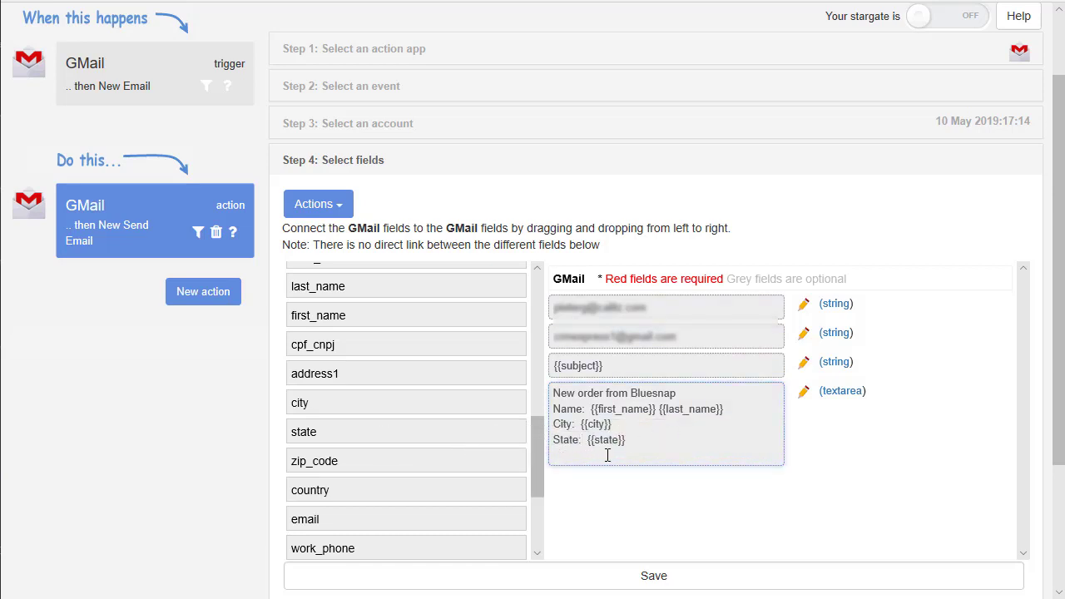
{"action": "left_click", "coordinate": [642, 436]}
{"action": "key", "text": "Return"}
{"action": "type", "text": "Email:"}
{"action": "left_click_drag", "start_coordinate": [332, 525], "coordinate": [639, 459]}
Step: Save the send-email action, run its test, and close the test report
{"action": "left_click", "coordinate": [657, 575]}
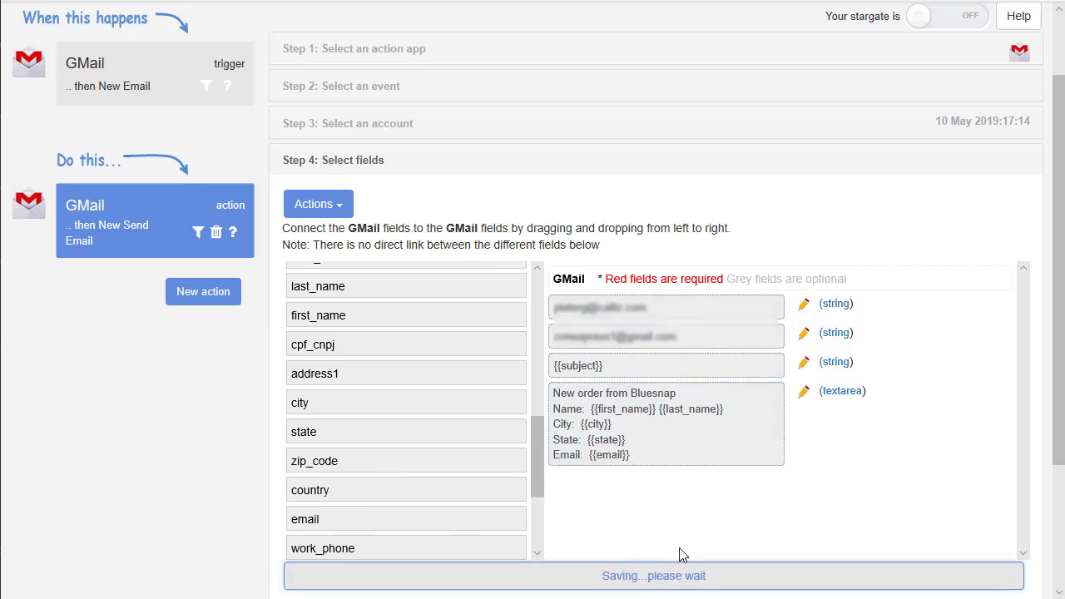
{"action": "scroll", "coordinate": [697, 531], "scroll_direction": "down", "scroll_amount": 3}
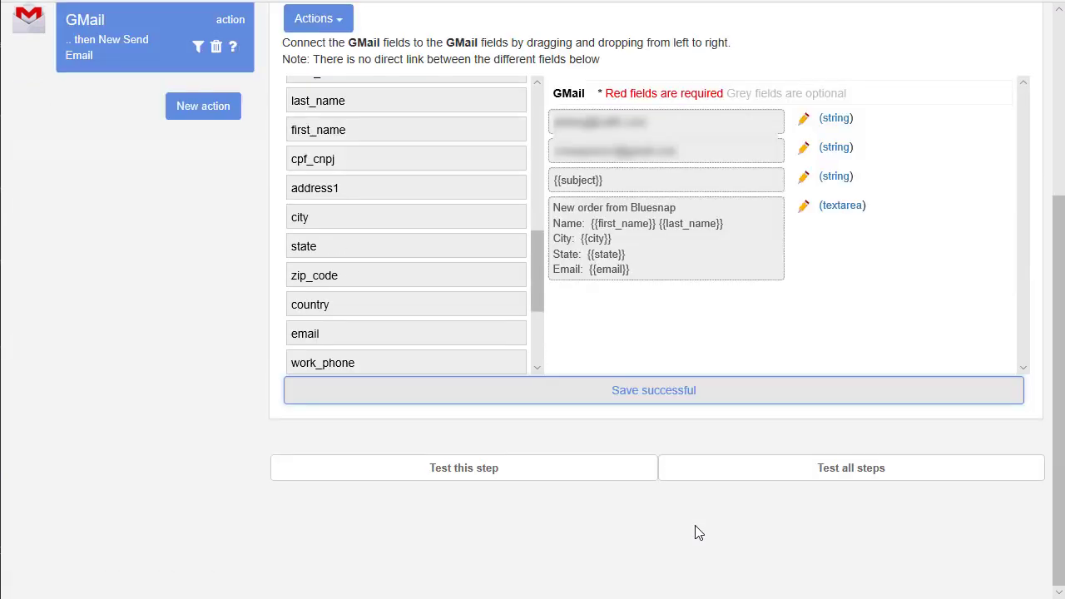
{"action": "left_click", "coordinate": [579, 476]}
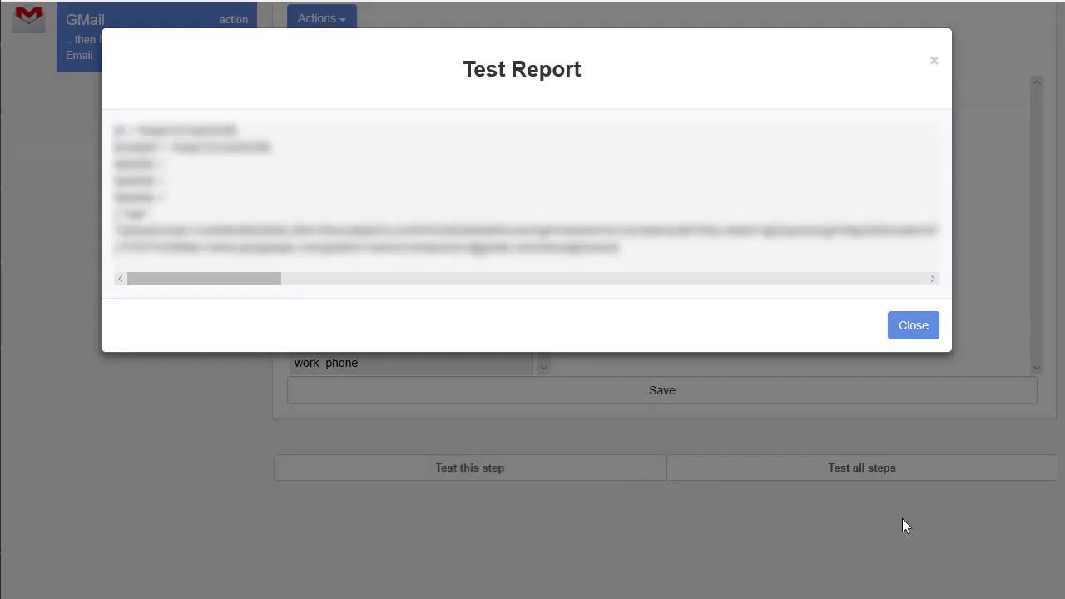
{"action": "left_click", "coordinate": [913, 325]}
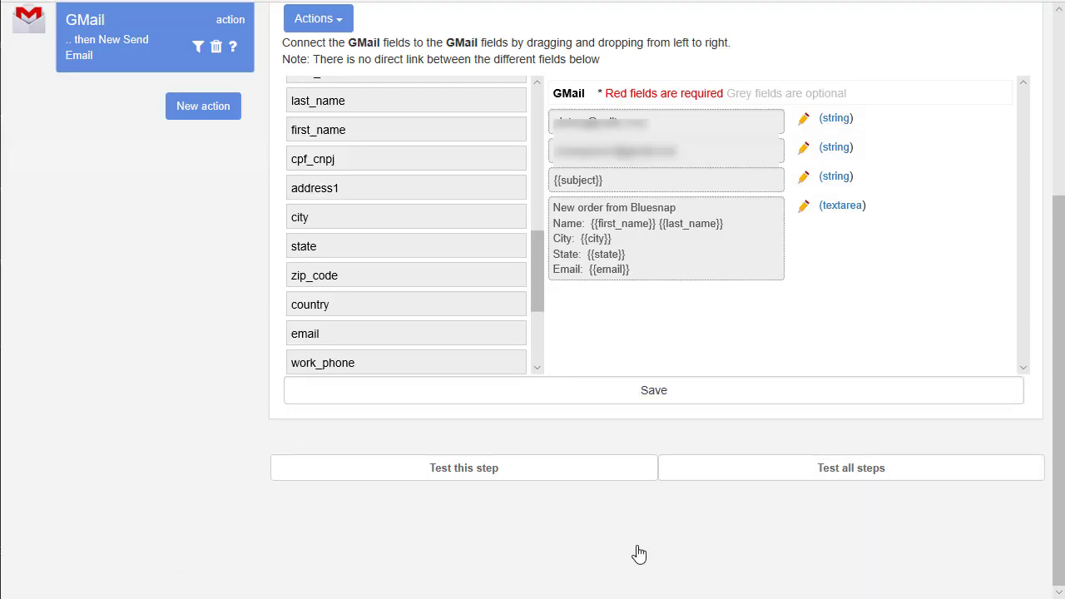
Step: Add a third step using Google Sheets with the Create Spreadsheet Row event
{"action": "left_click", "coordinate": [200, 110]}
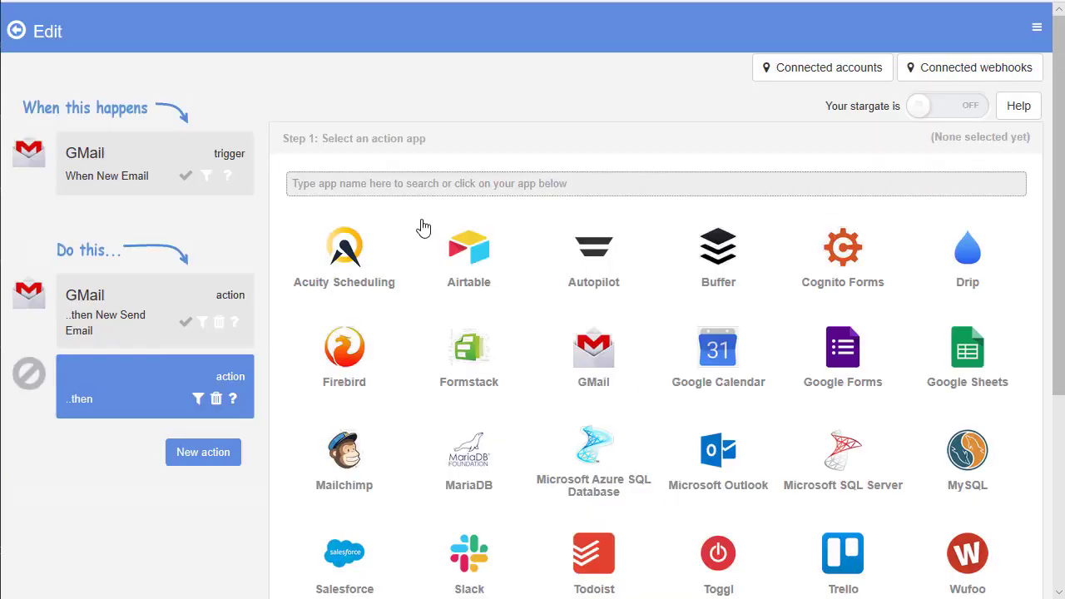
{"action": "left_click", "coordinate": [969, 359]}
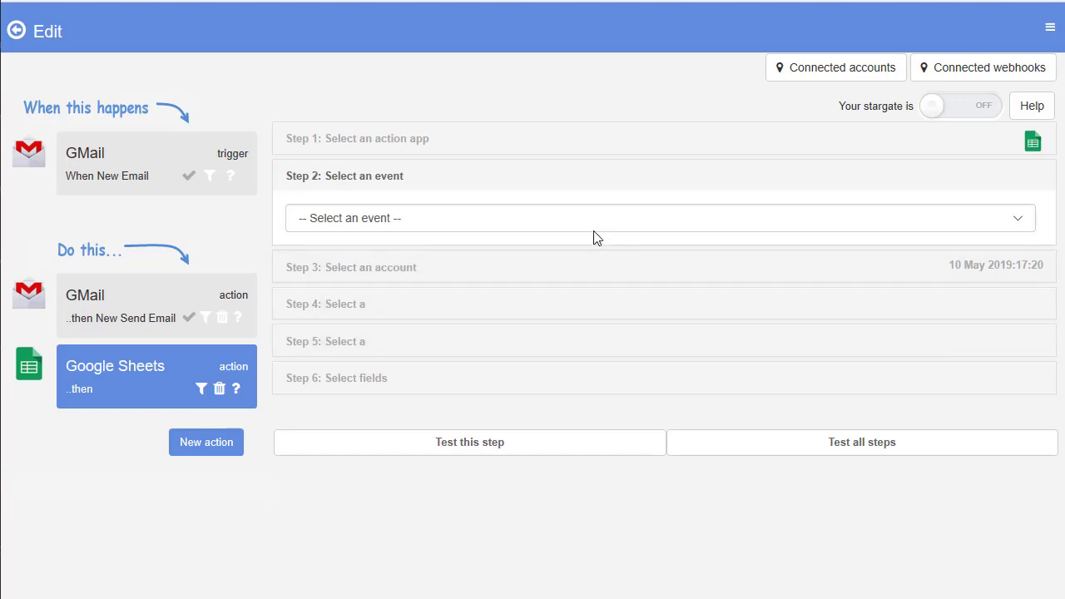
{"action": "left_click", "coordinate": [384, 221]}
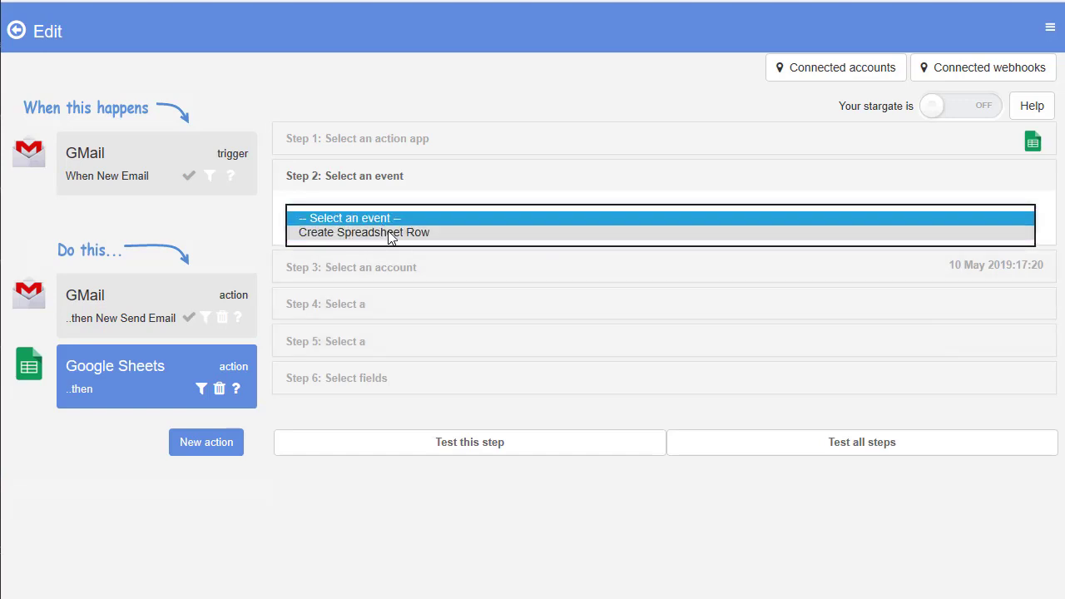
{"action": "left_click", "coordinate": [389, 233]}
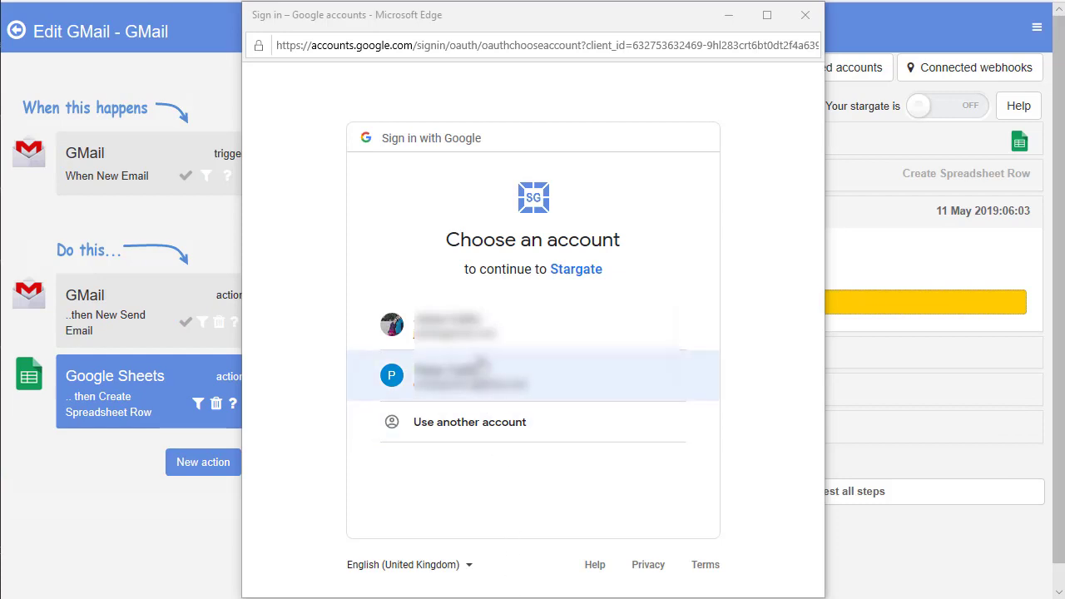
Step: Sign in with the second Google account and allow Drive and spreadsheet access
{"action": "left_click", "coordinate": [478, 375]}
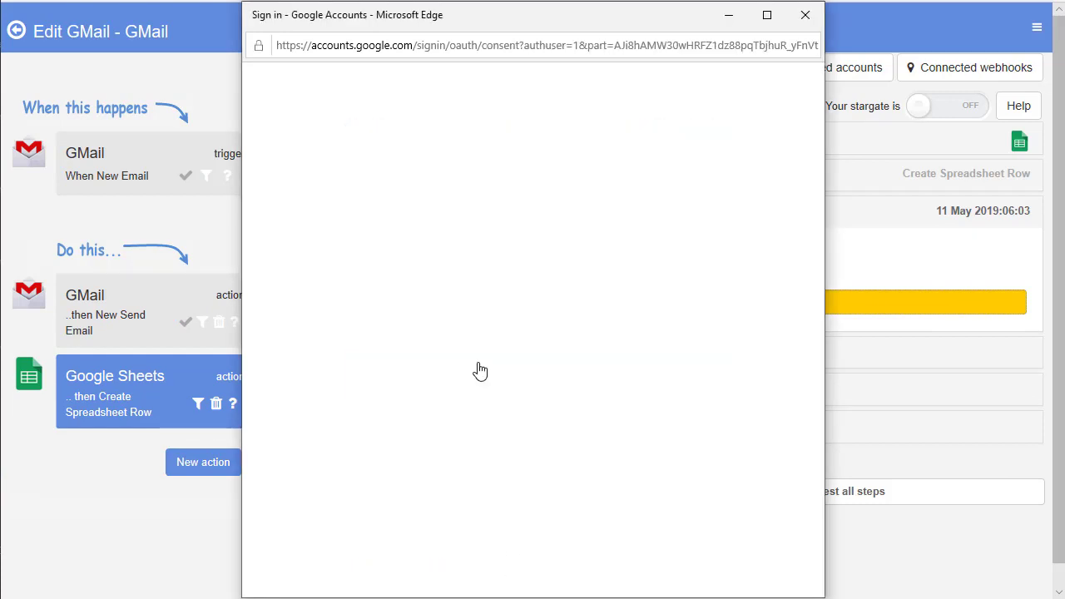
{"action": "left_click_drag", "start_coordinate": [813, 427], "coordinate": [813, 521]}
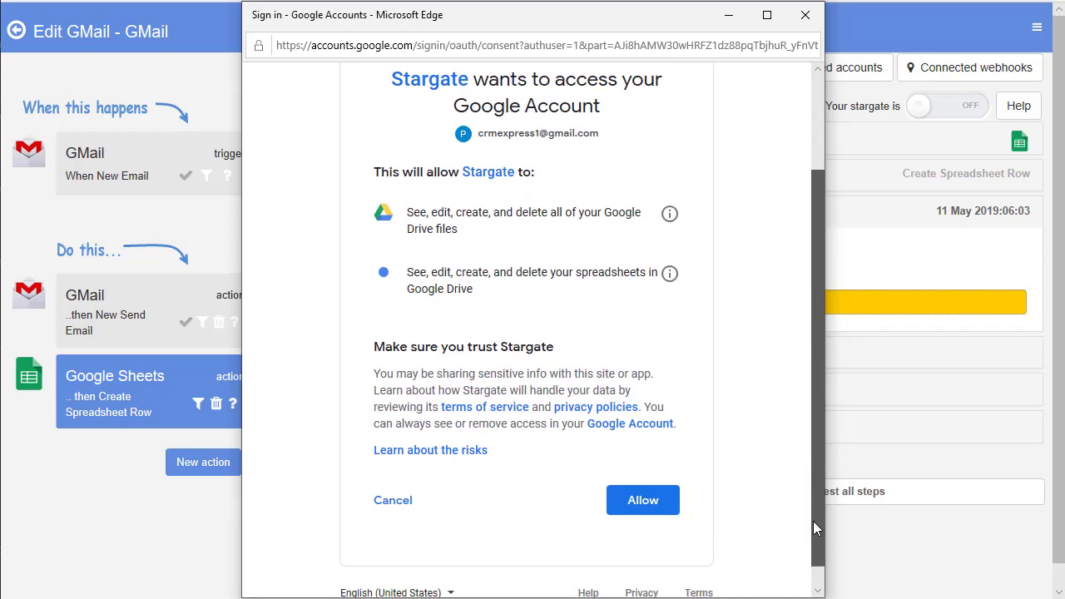
{"action": "left_click", "coordinate": [656, 502]}
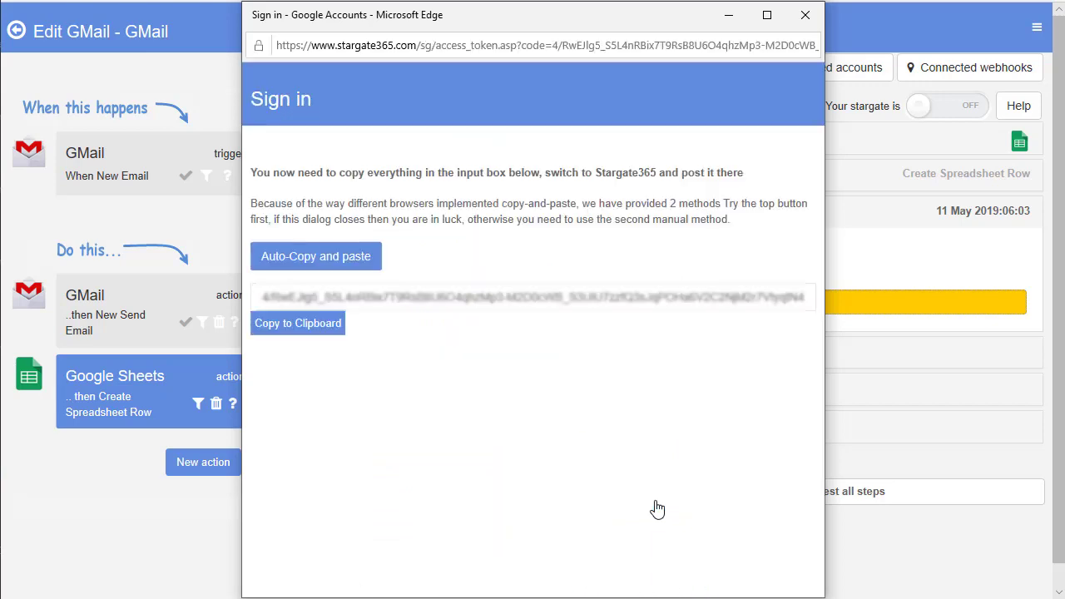
{"action": "left_click", "coordinate": [336, 263]}
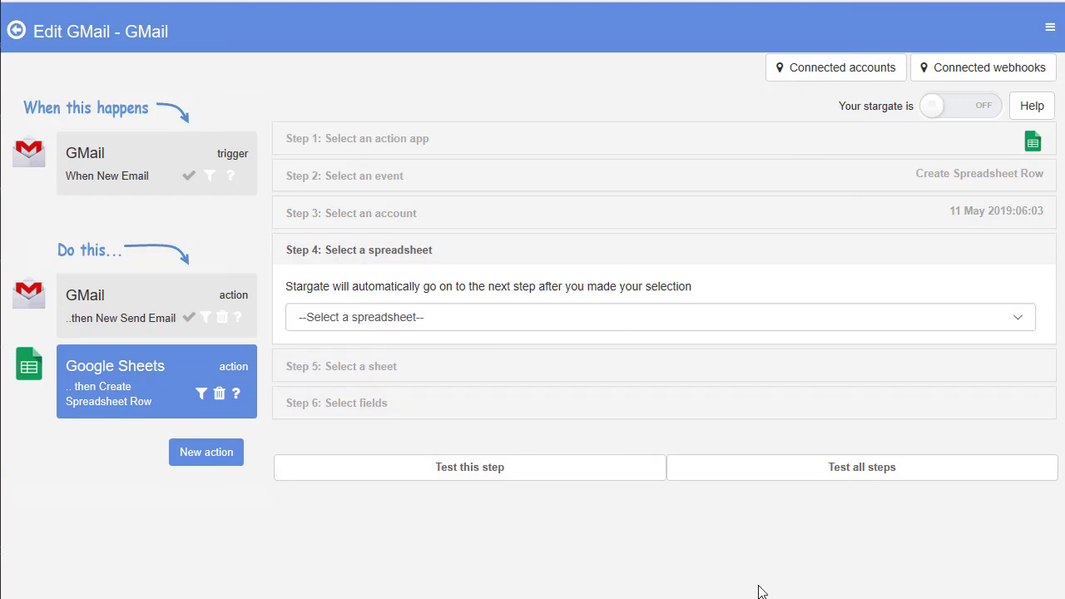
Step: Point the Sheets action at the MySales spreadsheet's Bluesnap sheet
{"action": "left_click", "coordinate": [367, 327]}
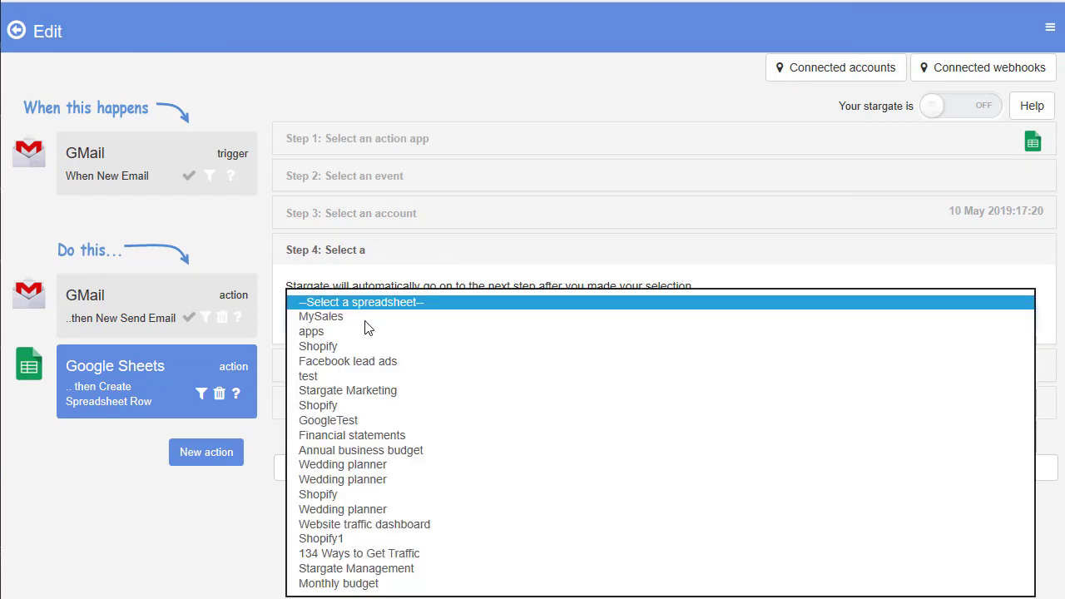
{"action": "left_click", "coordinate": [336, 316]}
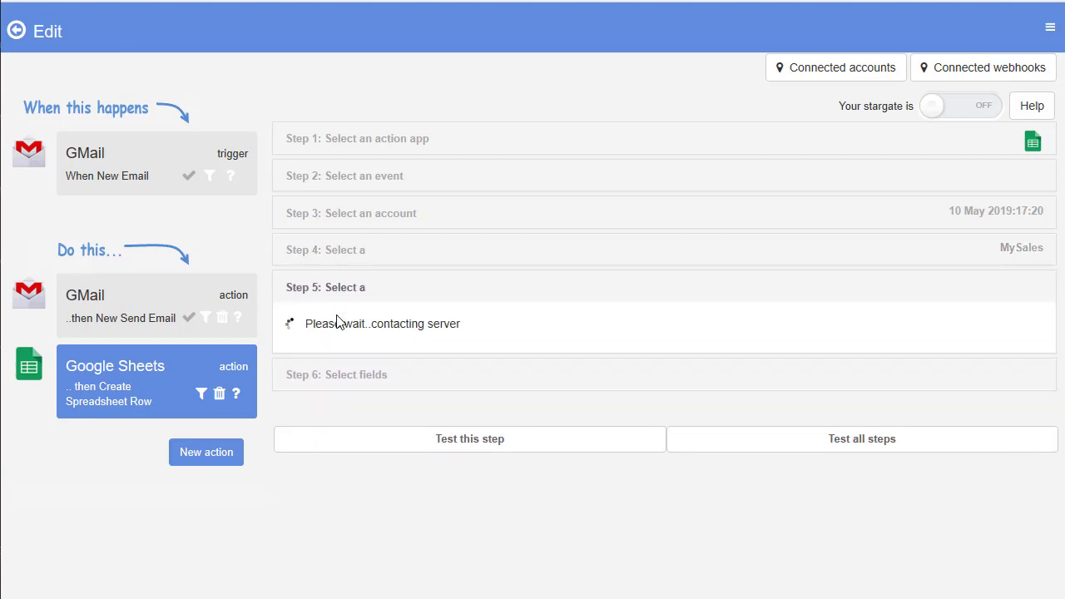
{"action": "left_click", "coordinate": [341, 330]}
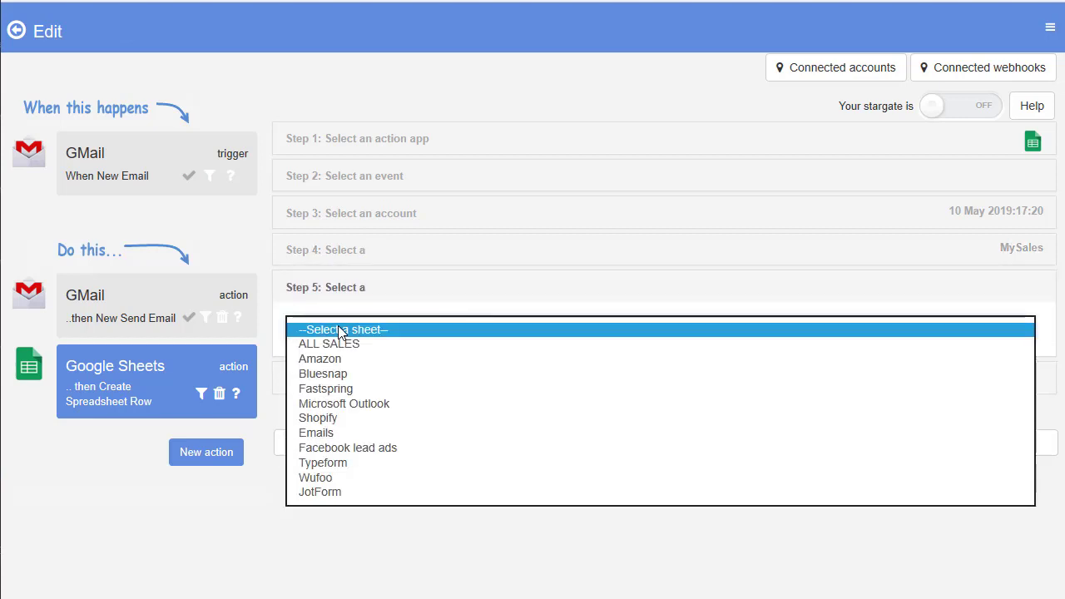
{"action": "left_click", "coordinate": [344, 374]}
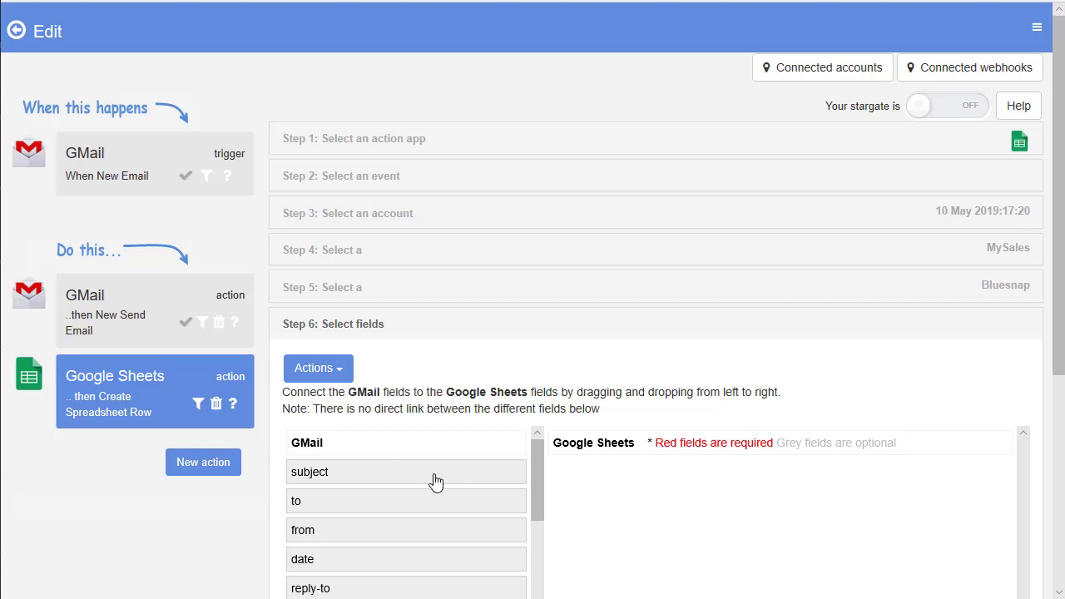
Step: Create the Google Sheet column headers on the server
{"action": "left_click", "coordinate": [321, 379]}
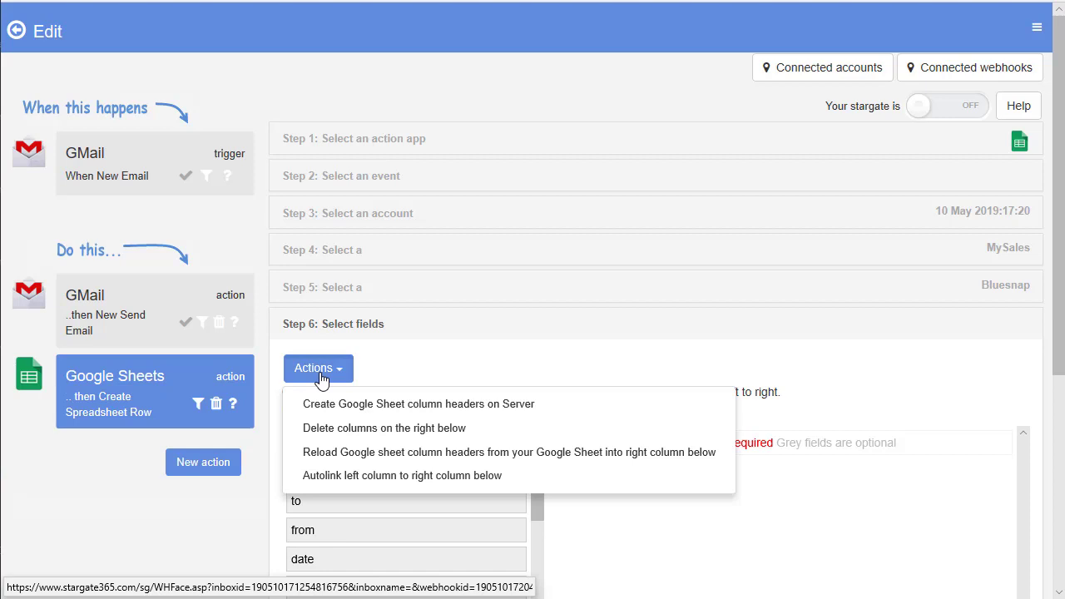
{"action": "left_click", "coordinate": [379, 405]}
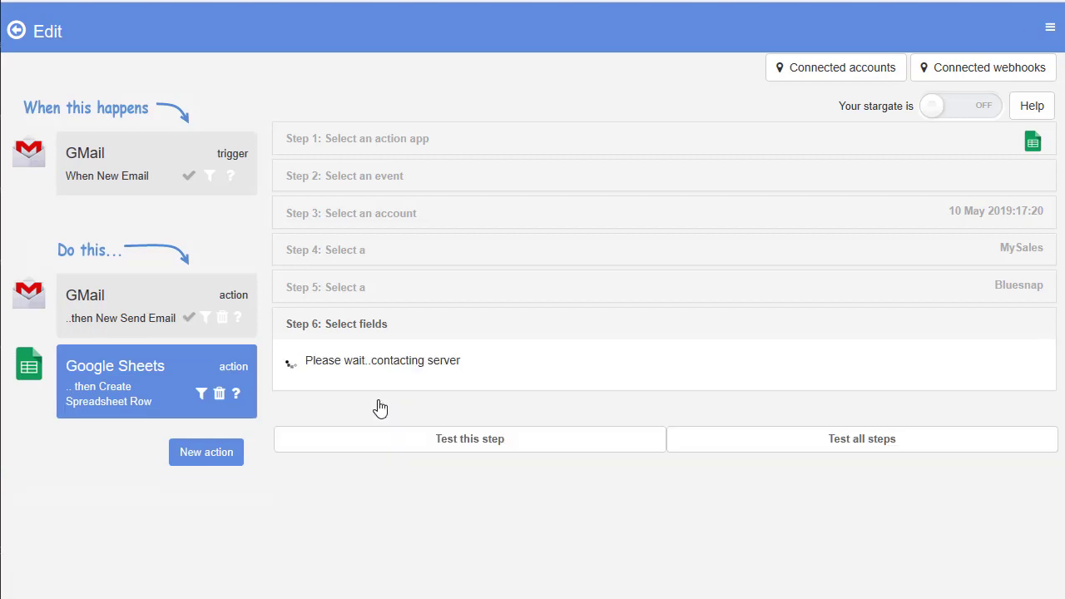
{"action": "scroll", "coordinate": [470, 437], "scroll_direction": "down", "scroll_amount": 3}
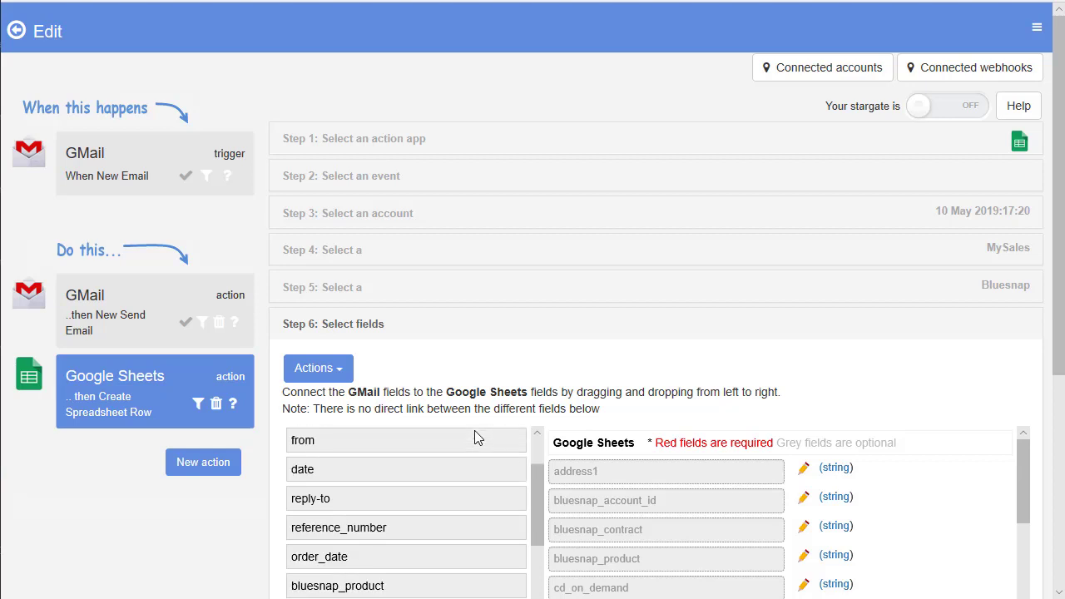
{"action": "scroll", "coordinate": [636, 403], "scroll_direction": "down", "scroll_amount": 3}
{"action": "scroll", "coordinate": [636, 403], "scroll_direction": "down", "scroll_amount": 2}
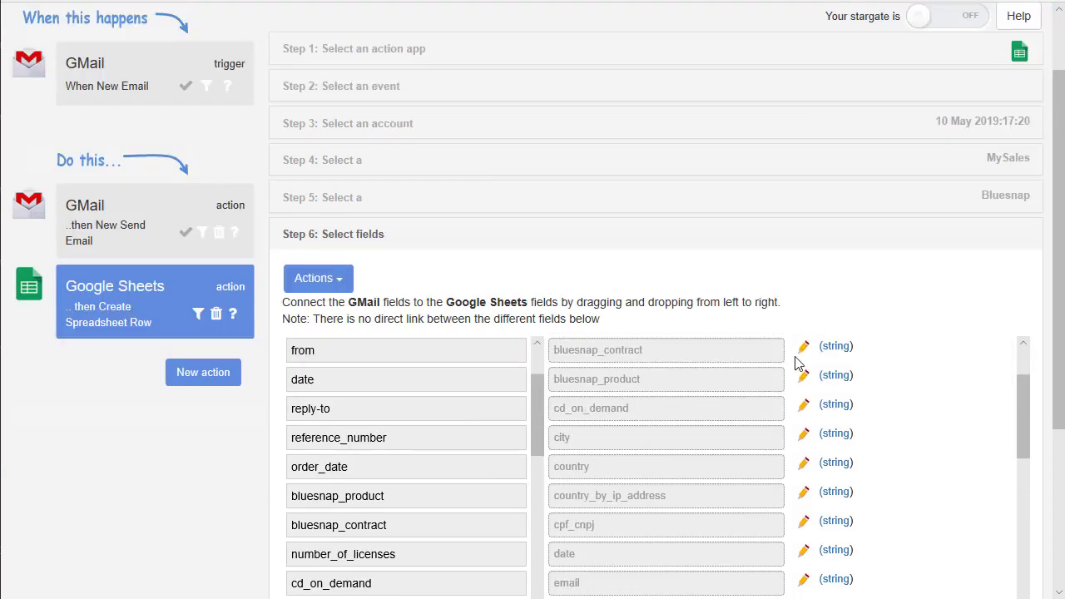
{"action": "scroll", "coordinate": [830, 301], "scroll_direction": "down", "scroll_amount": 3}
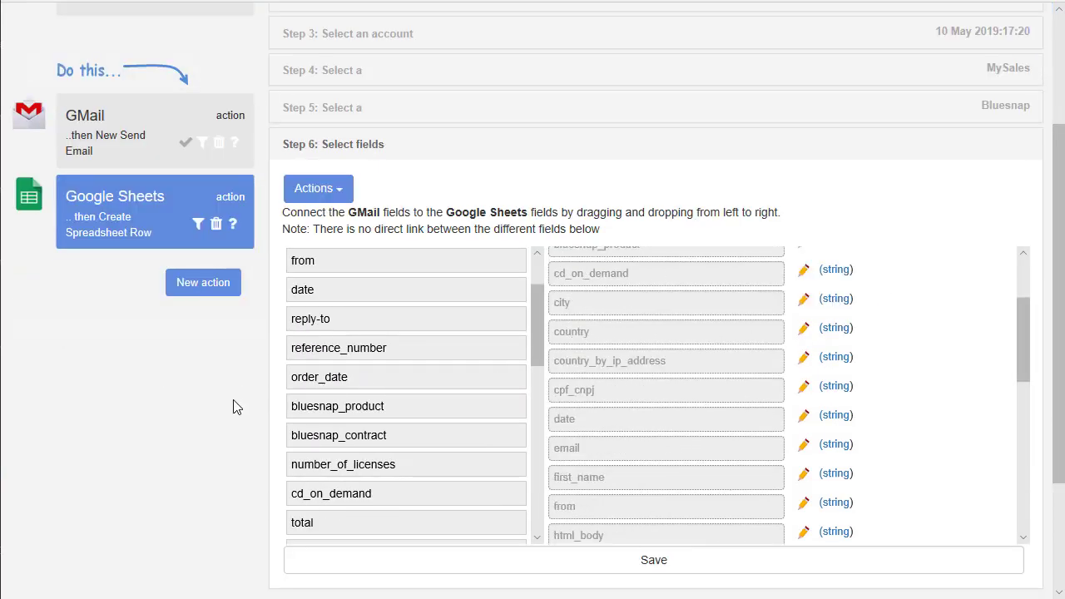
{"action": "scroll", "coordinate": [233, 405], "scroll_direction": "down", "scroll_amount": 2}
{"action": "scroll", "coordinate": [233, 406], "scroll_direction": "up", "scroll_amount": 2}
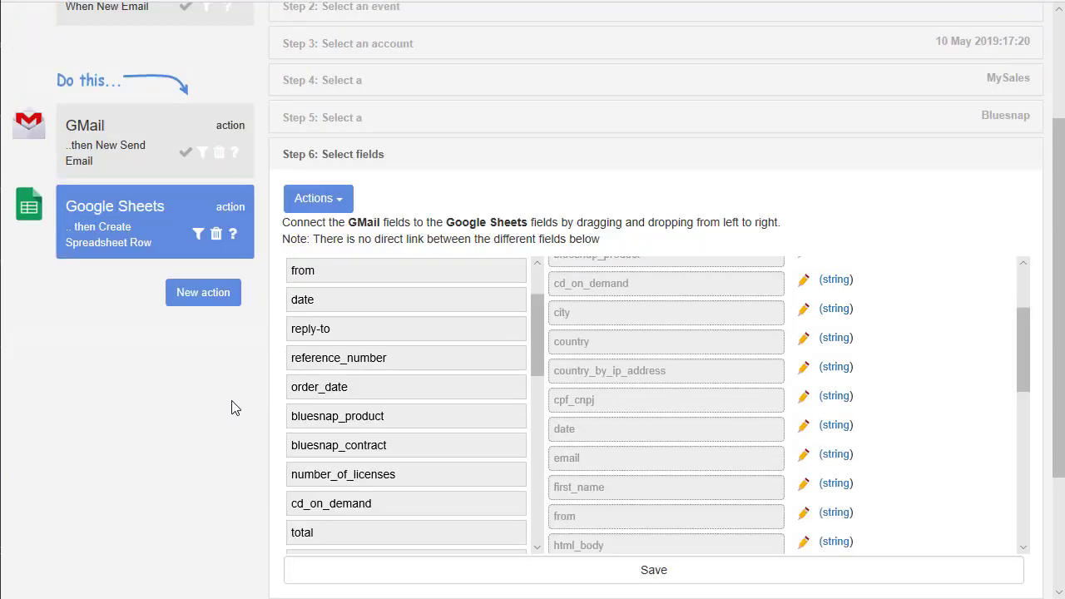
Step: Autolink GMail fields to the Sheets columns ({{address1}}, {{city}}, {{country}}) and save the mapping
{"action": "left_click", "coordinate": [317, 208]}
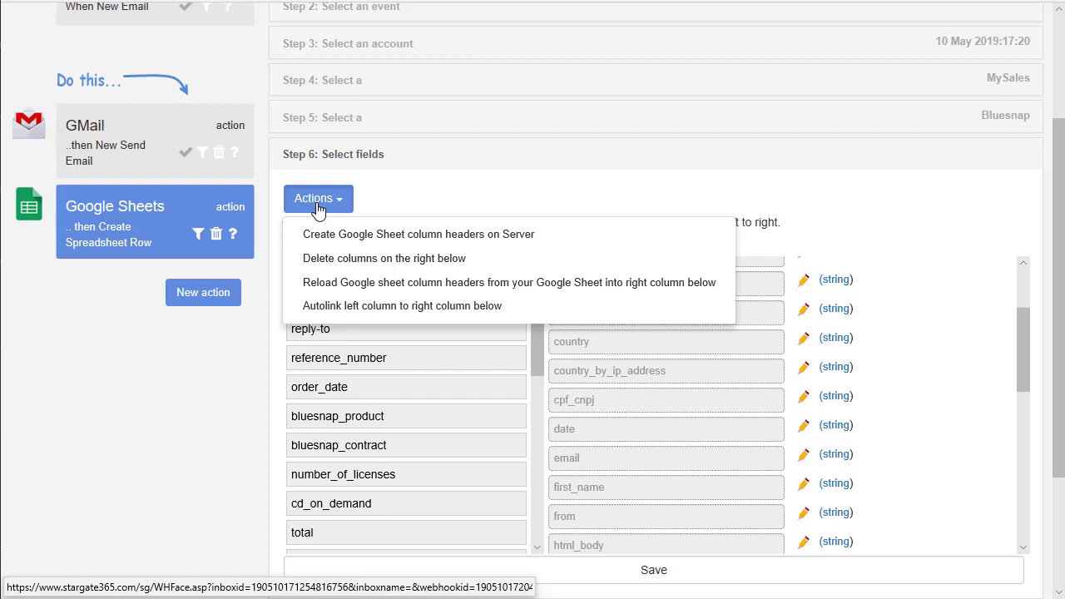
{"action": "left_click", "coordinate": [402, 306]}
{"action": "scroll", "coordinate": [668, 399], "scroll_direction": "down", "scroll_amount": 2}
{"action": "left_click", "coordinate": [668, 399]}
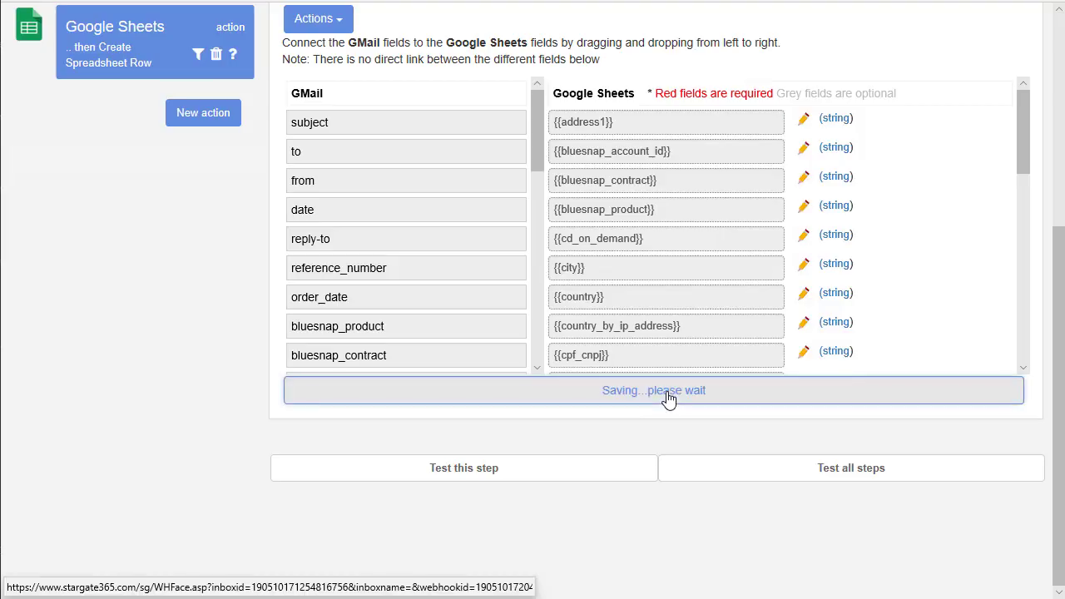
Step: Test the spreadsheet-row step, which appends rows to the Bluesnap sheet, then switch the stargate ON
{"action": "left_click", "coordinate": [524, 470]}
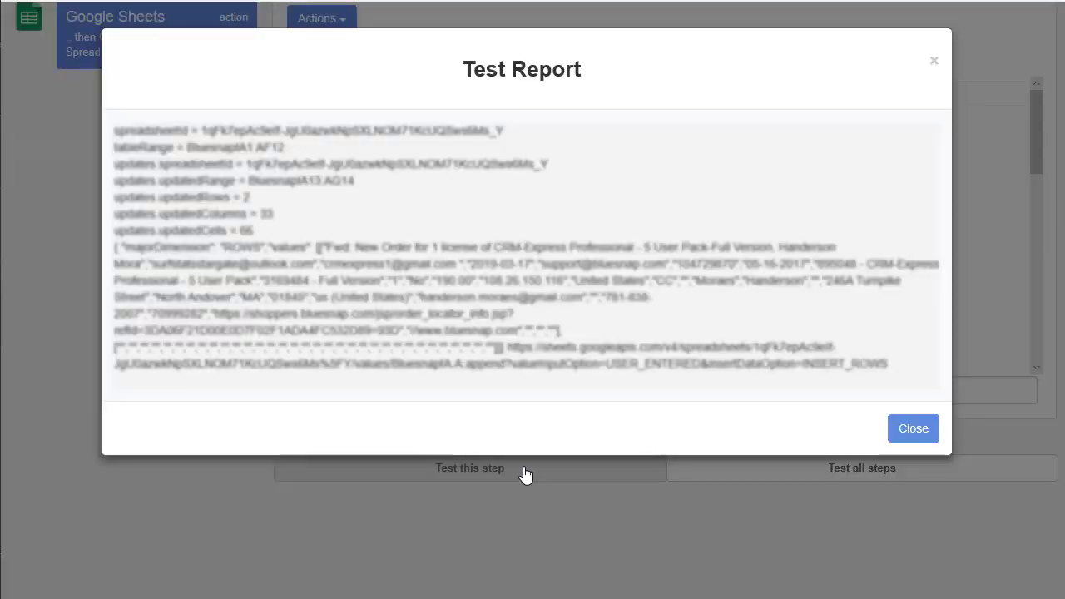
{"action": "left_click", "coordinate": [913, 429]}
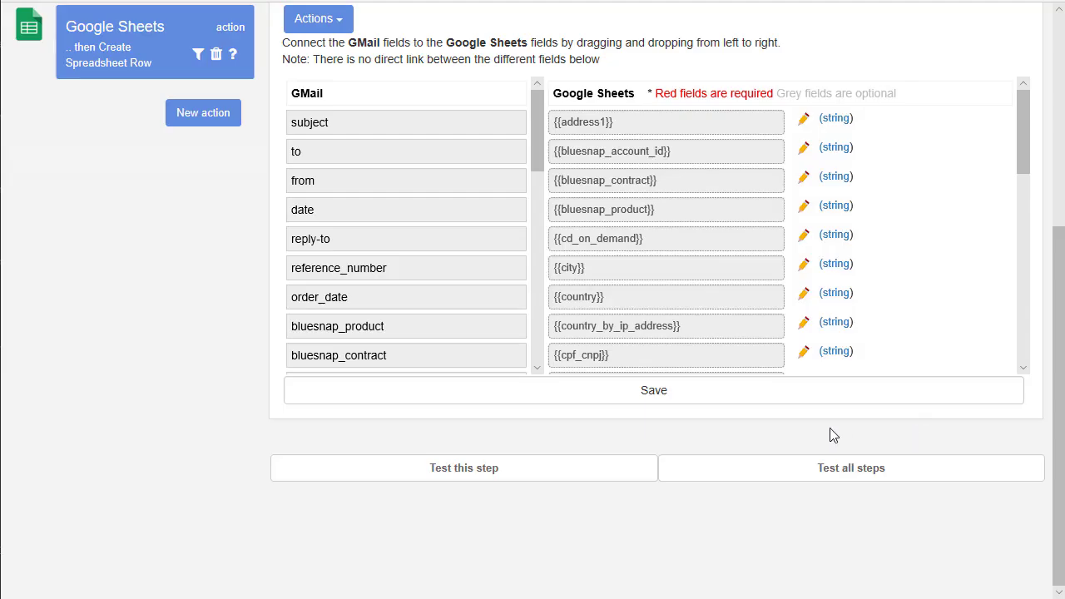
{"action": "scroll", "coordinate": [192, 424], "scroll_direction": "up", "scroll_amount": 5}
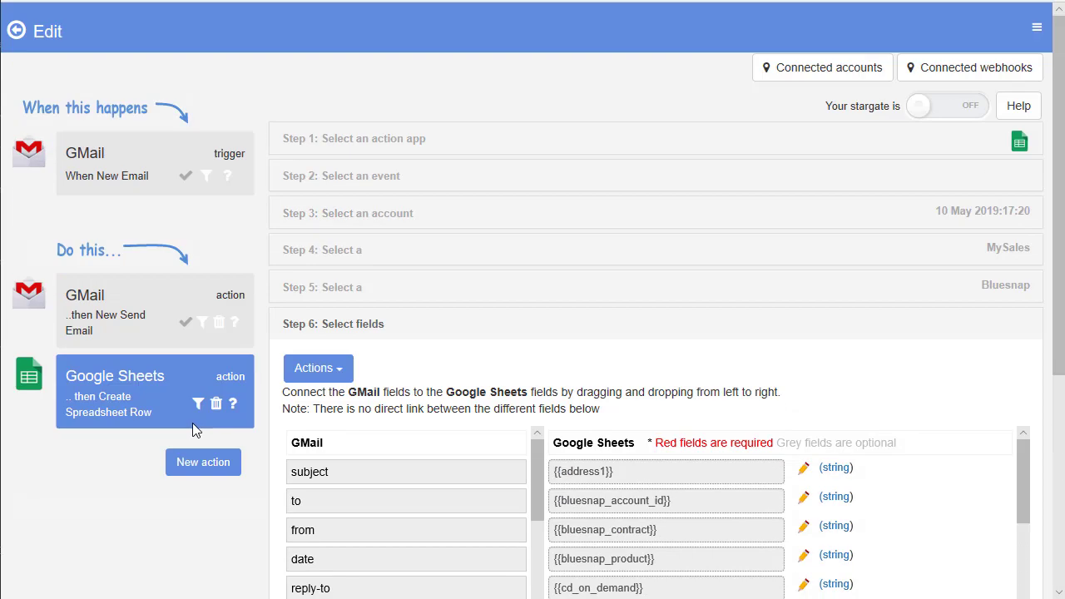
{"action": "left_click", "coordinate": [937, 112]}
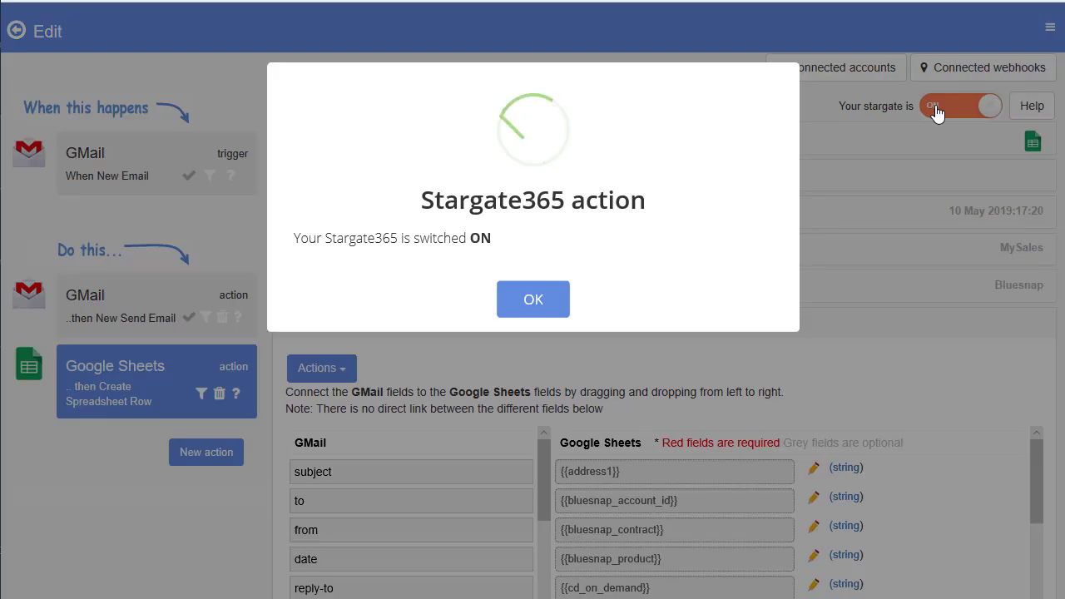
{"action": "left_click", "coordinate": [529, 300]}
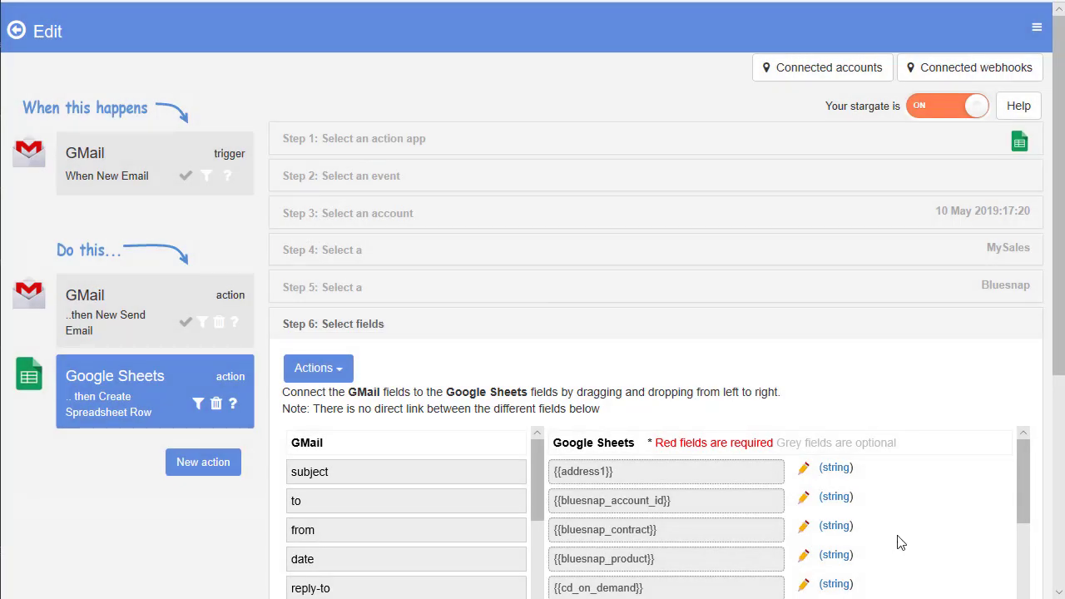